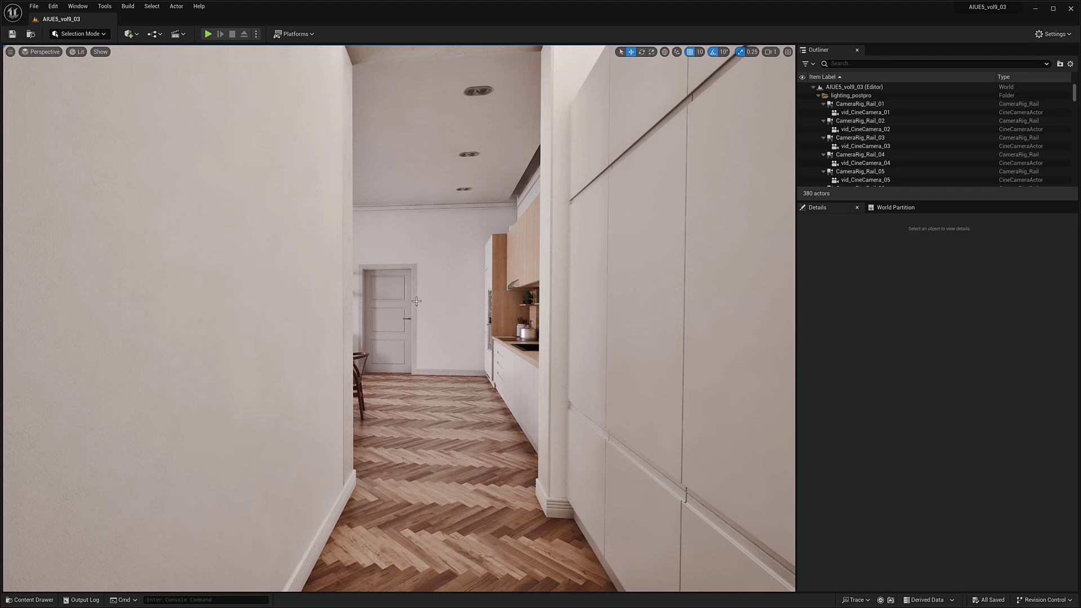
- Move through the apartment from the hallway to examine how the interior scene looks in Unreal Engine
right_click_drag(436, 302, 667, 298)
key("w")
key("w")
key("w")
key("w")
key("w")
key("w")
key("d")
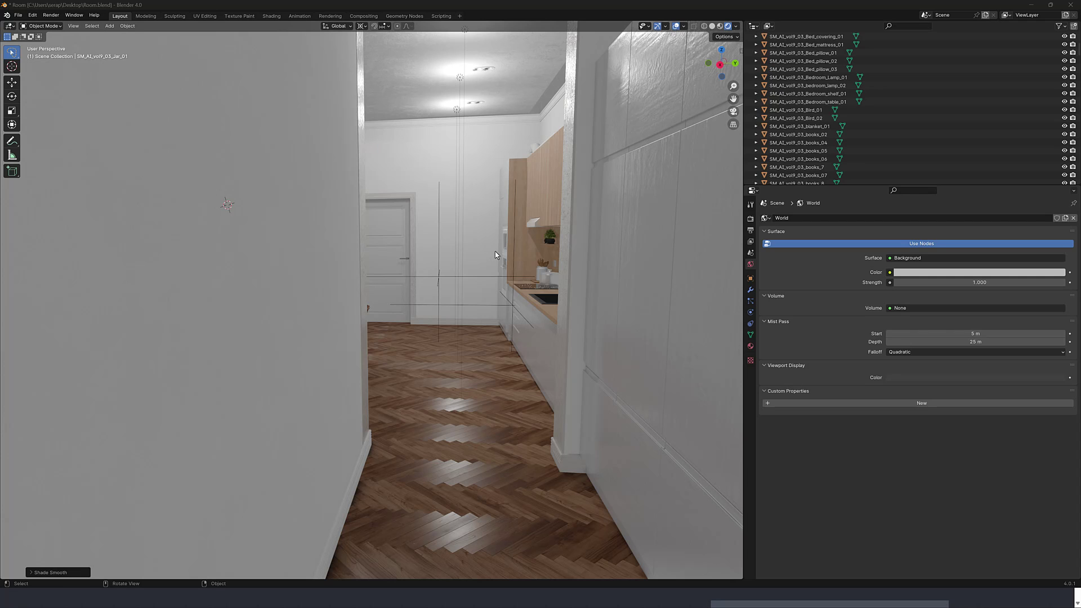
- In Blender, walk the view from the hallway into the main room to examine the dining table and the living area
right_click(500, 254)
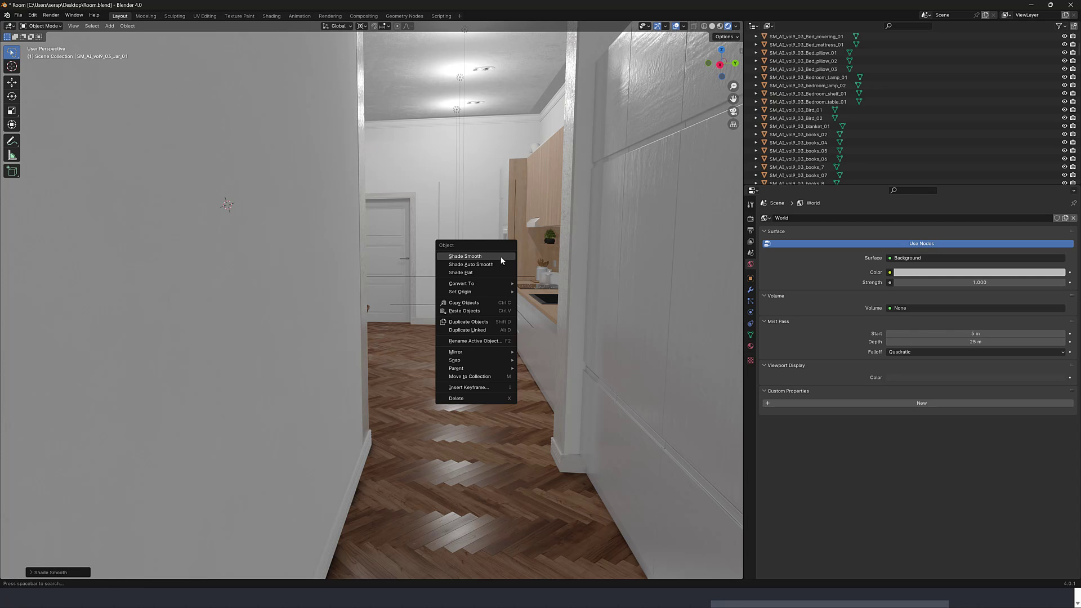
left_click(501, 240)
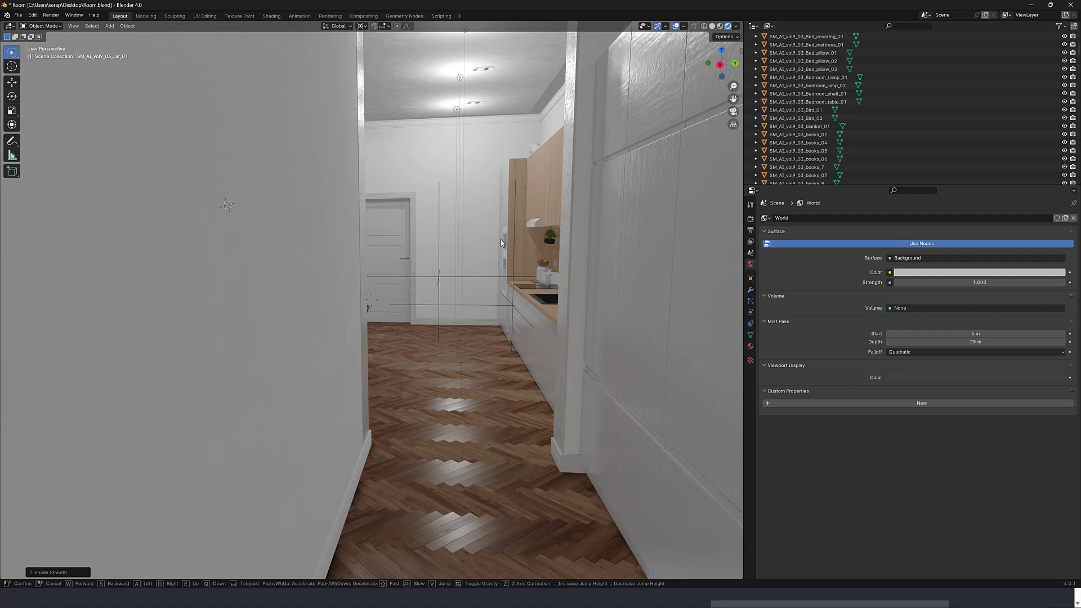
key("w")
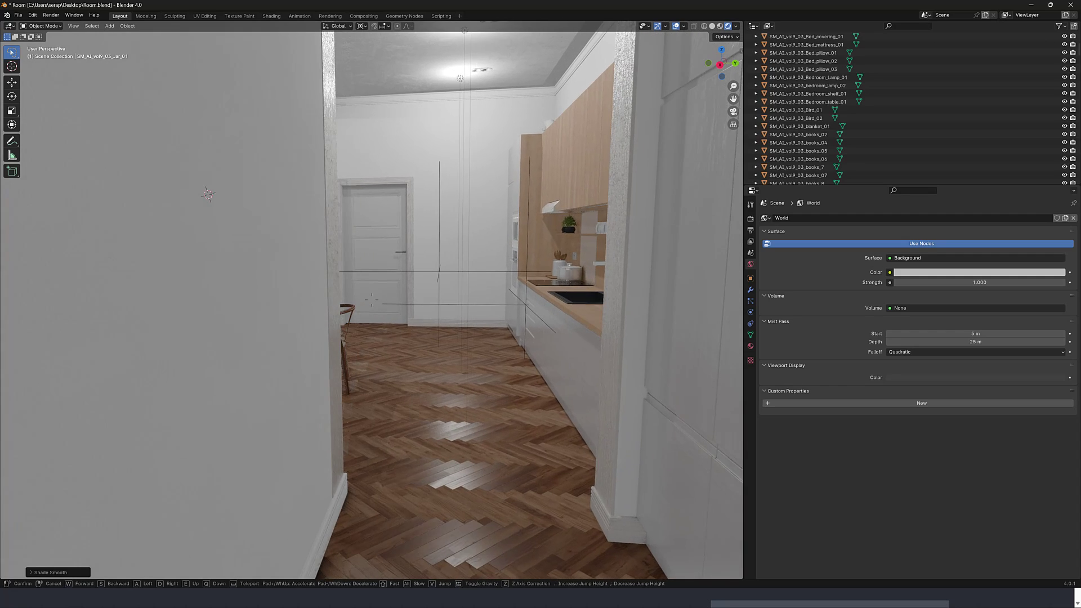
key("w")
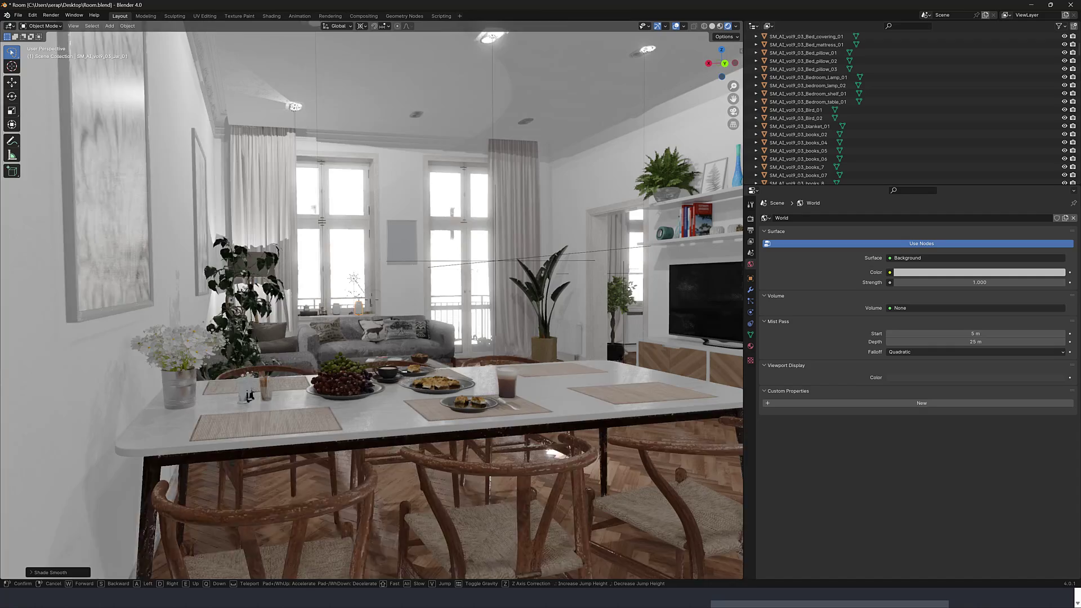
key("d")
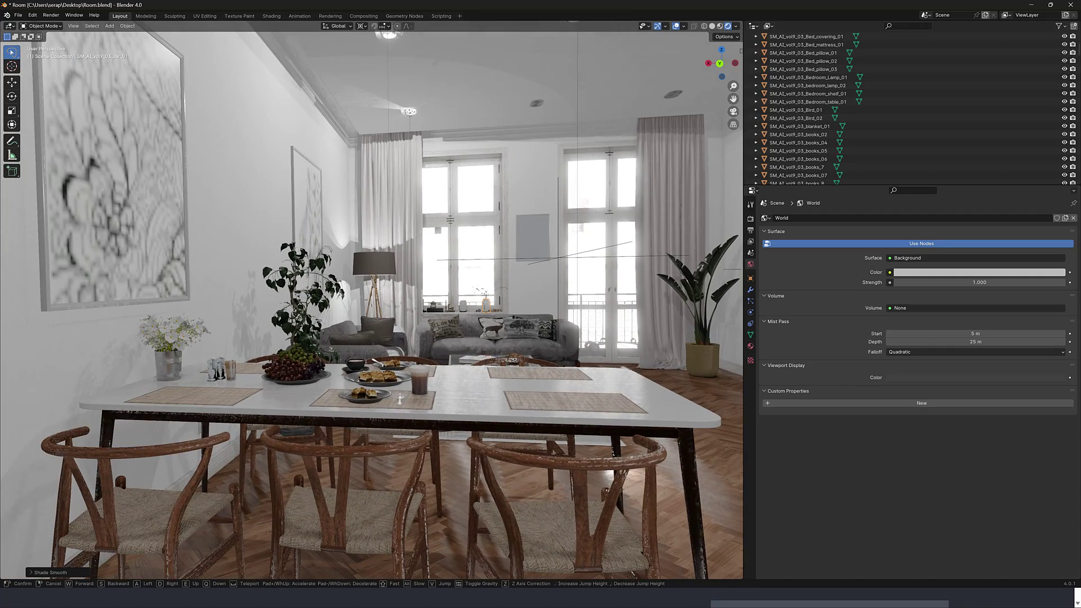
key("w")
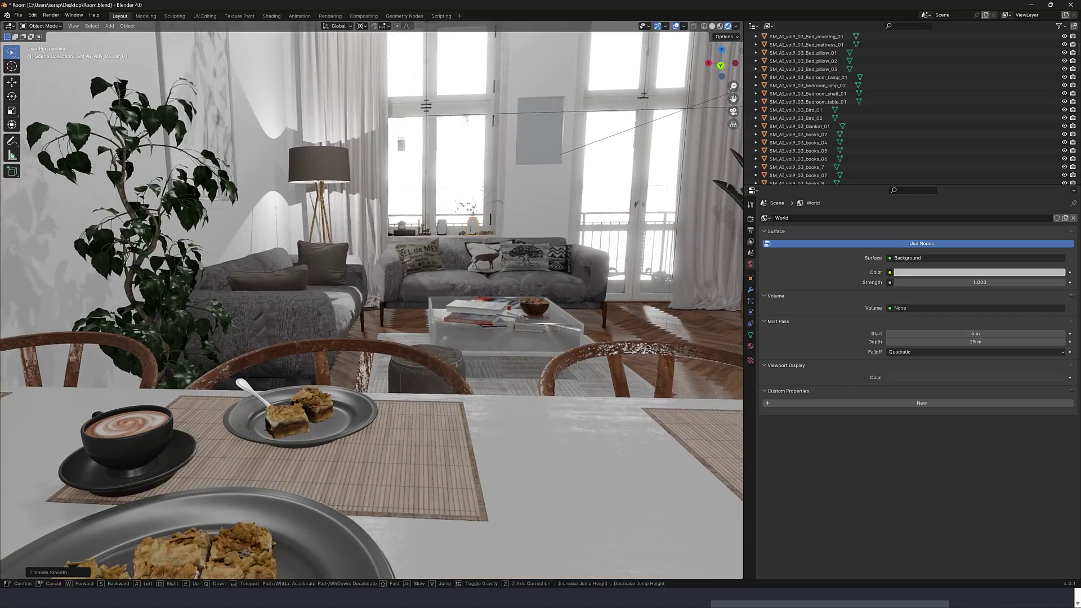
key("s")
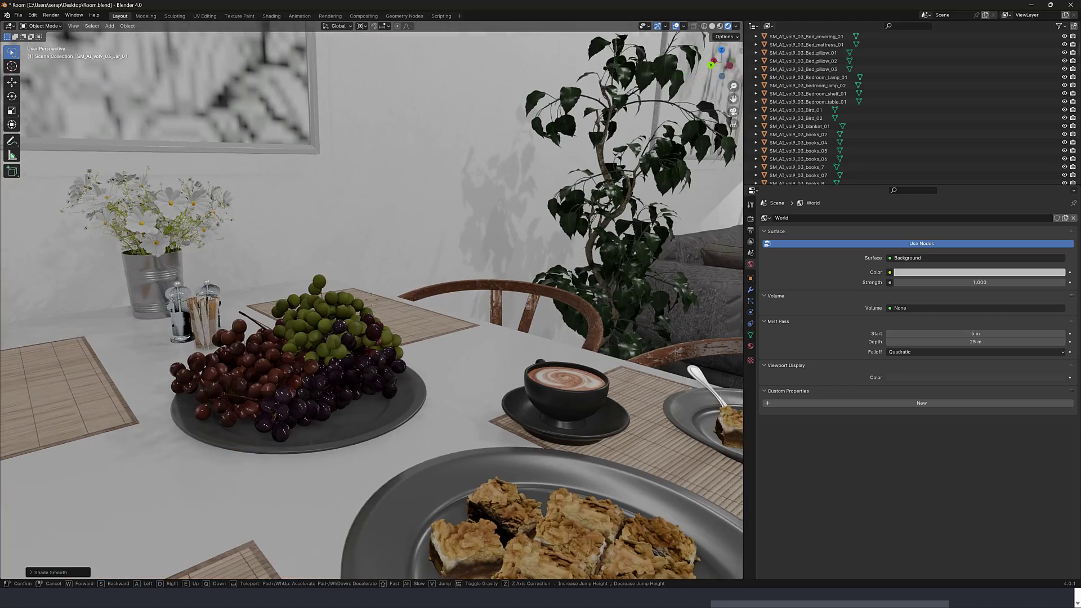
- Continue the walkthrough past the TV wall and the bedroom to the kitchen, and end walk navigation there
key("w")
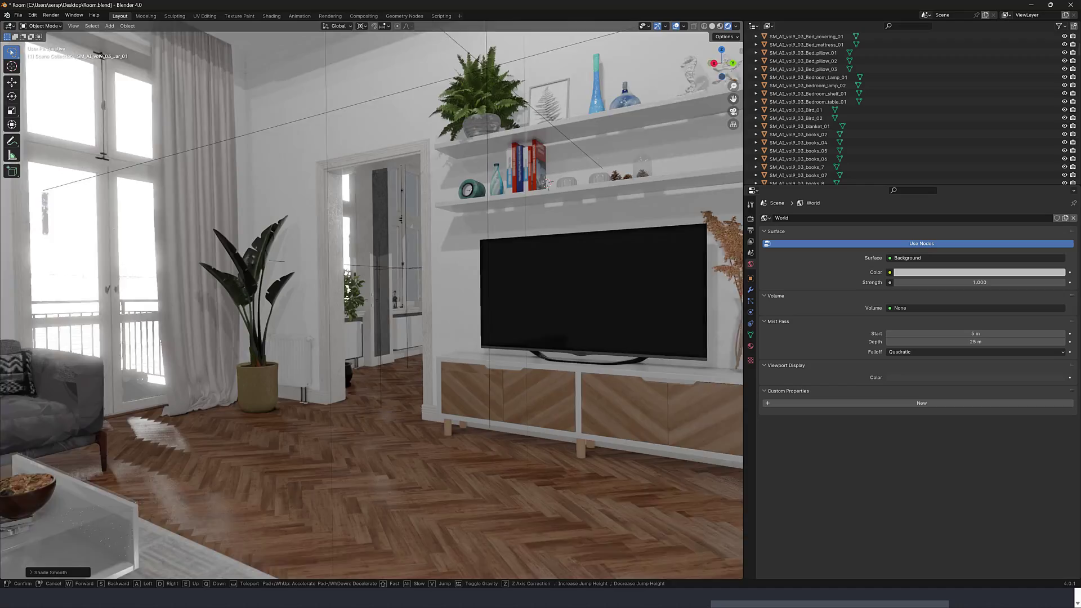
key("w")
key("w")
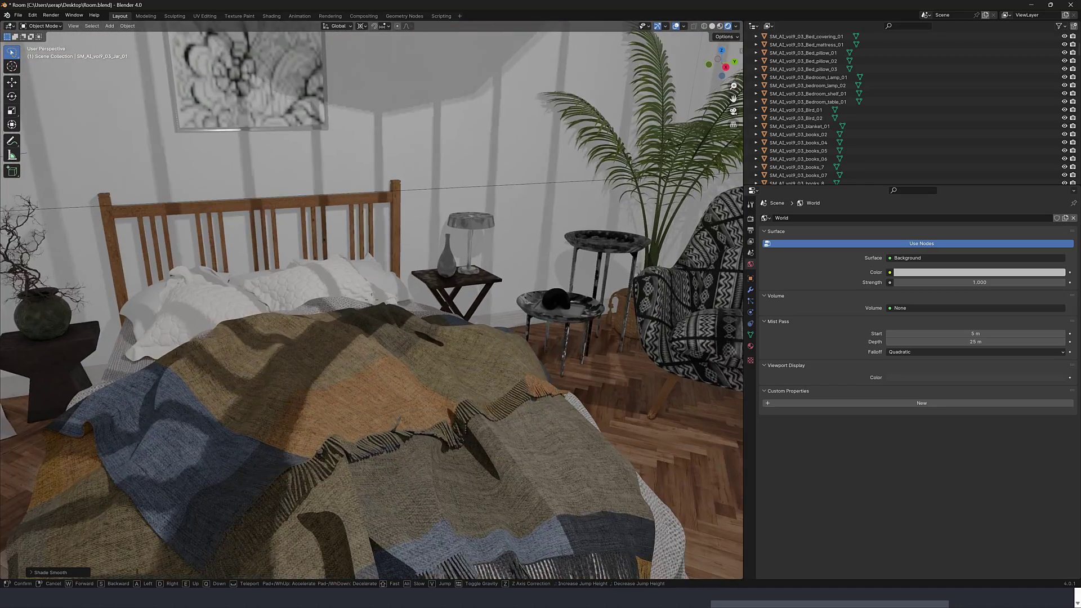
key("s")
key("w")
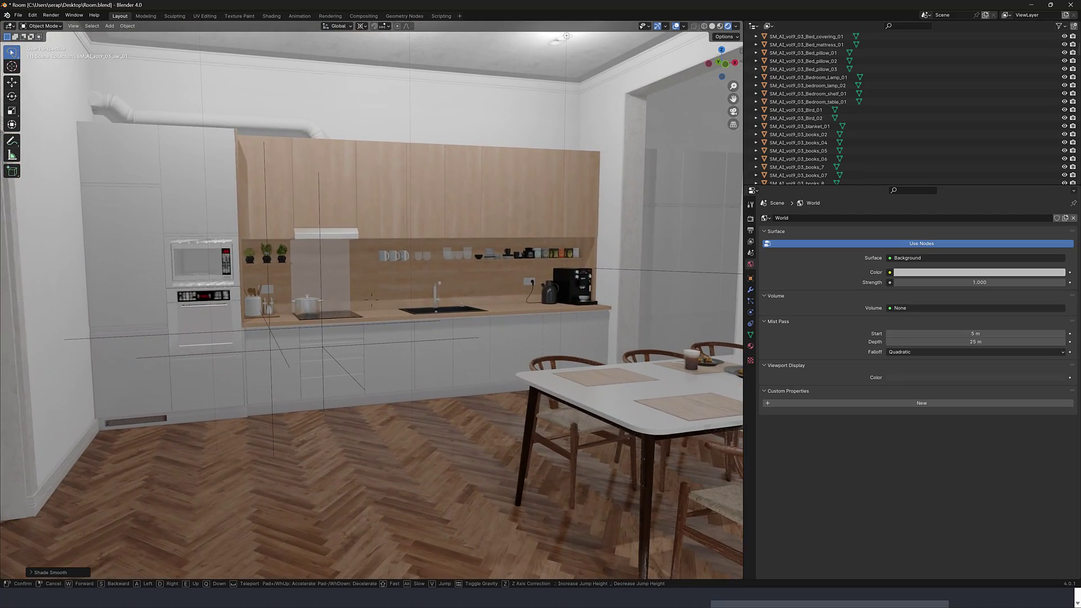
left_click(118, 235)
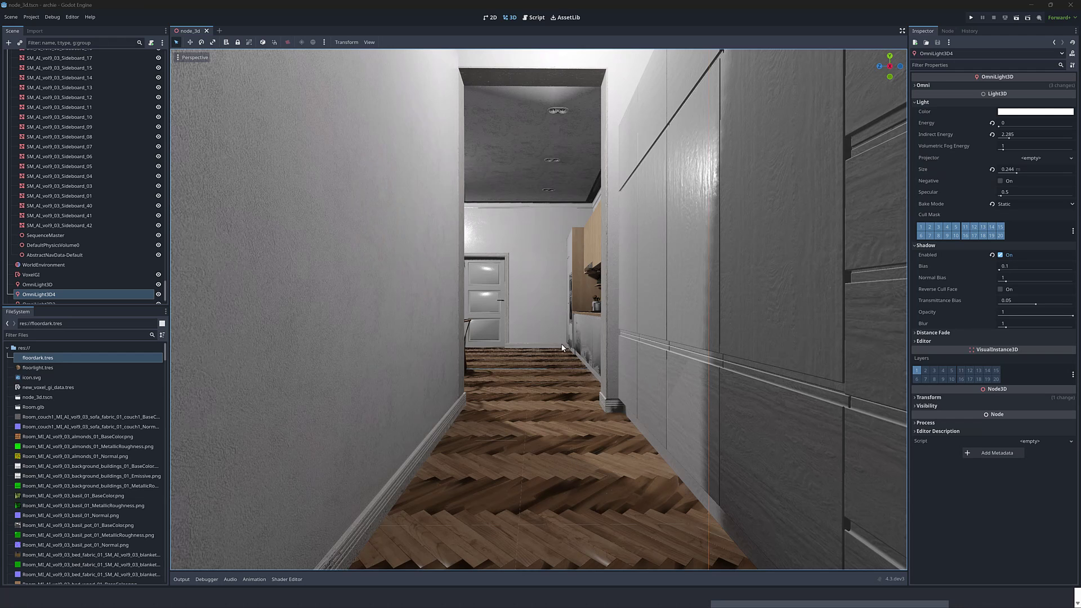
- In Godot, fly from the hallway through the imported apartment scene to examine its walls, floors, wardrobe and doors
right_click_drag(561, 345, 437, 325)
key("w")
key("w")
key("w")
key("w")
key("s")
key("w")
key("w")
key("s")
key("w")
key("w")
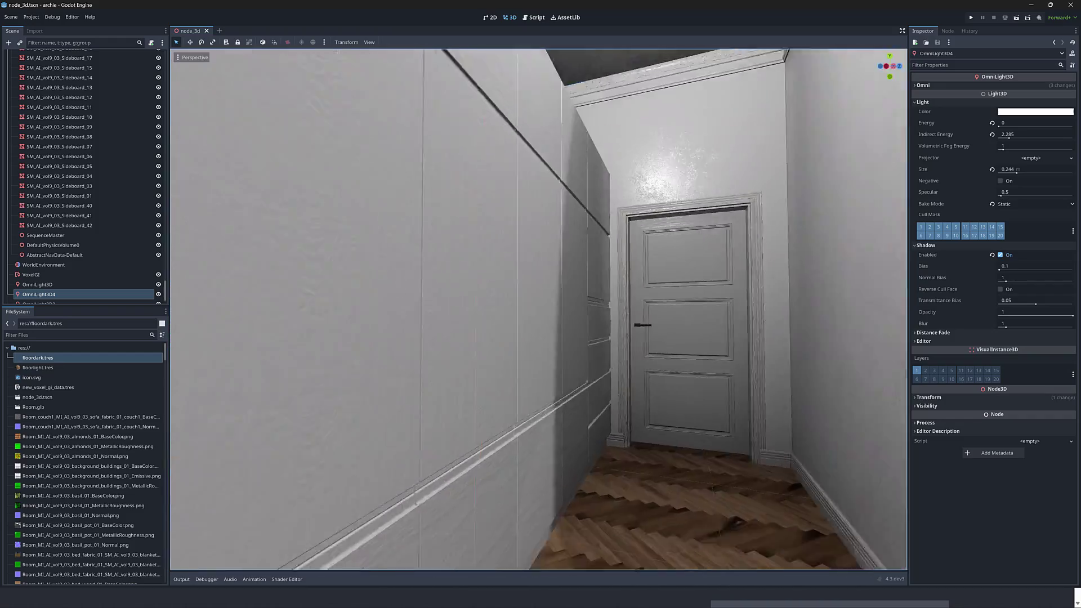
right_click_drag(539, 310, 180, 310)
key("w")
right_click_drag(366, 390, 283, 389)
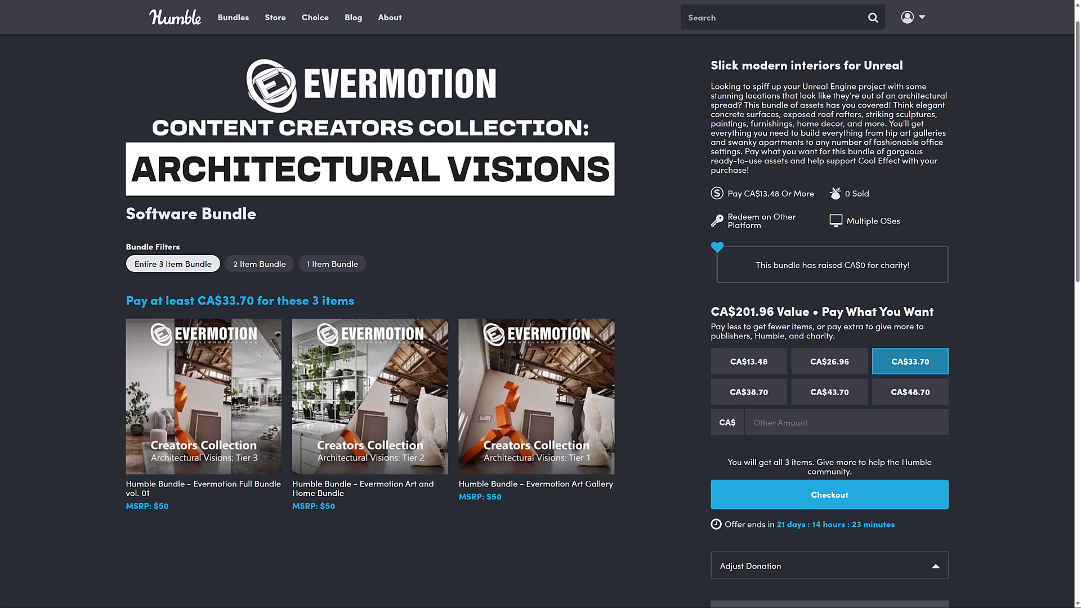
- Compare the contents and prices of the 1 item, 2 item and entire 3 item tiers of the Evermotion Humble Bundle
left_click(340, 266)
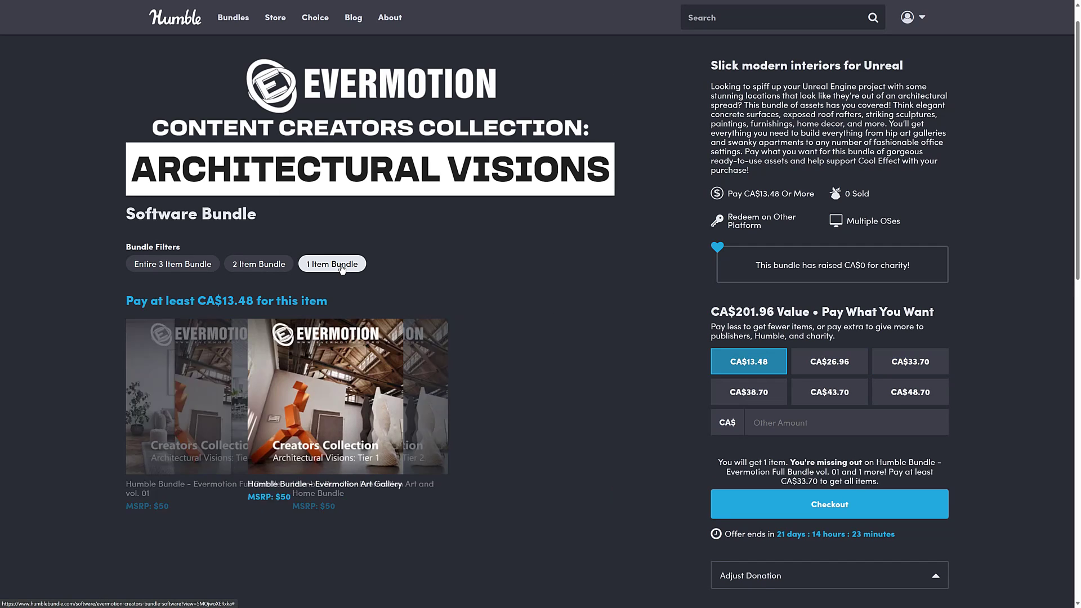
left_click(260, 264)
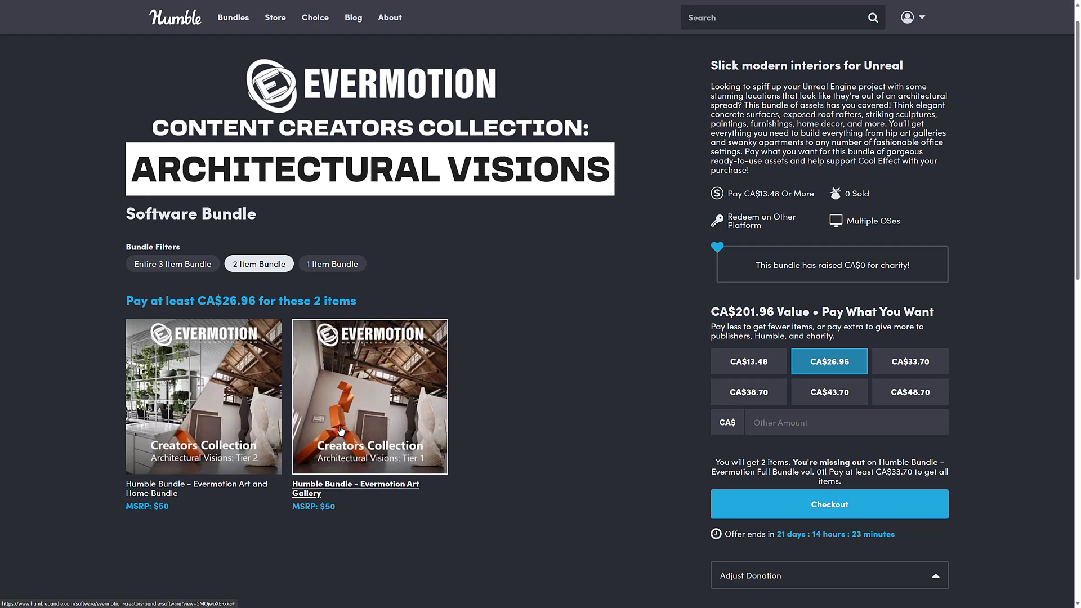
left_click(191, 265)
left_click(341, 270)
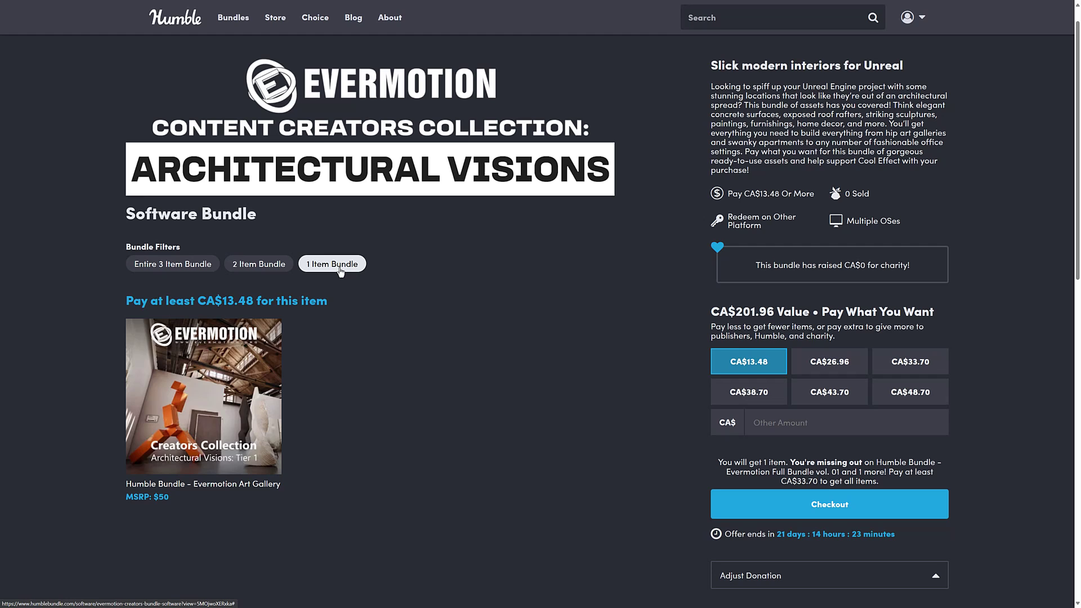
left_click(242, 267)
left_click(206, 266)
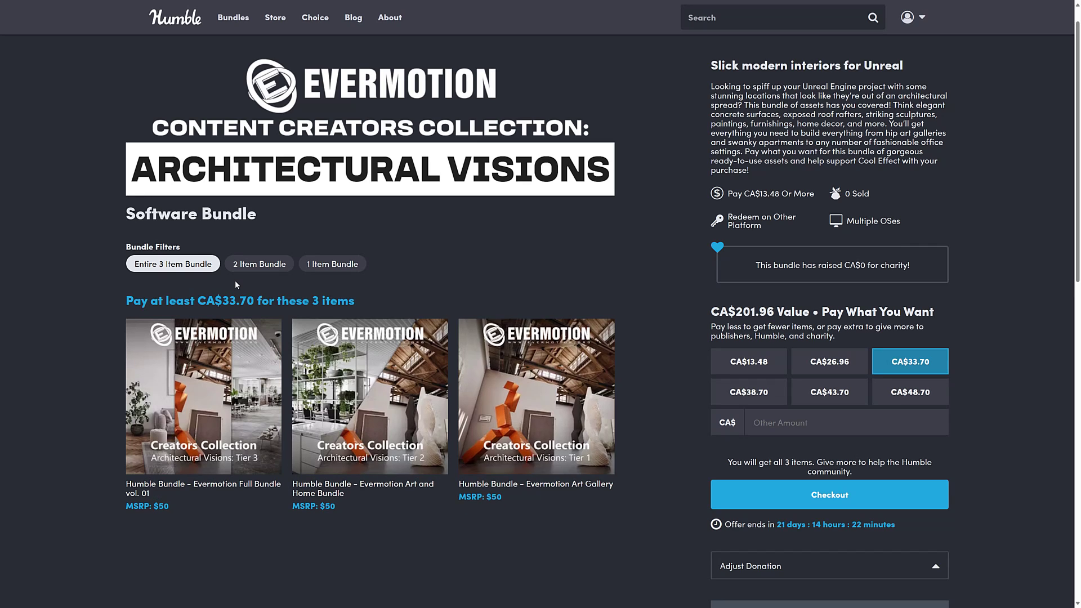
left_click(320, 264)
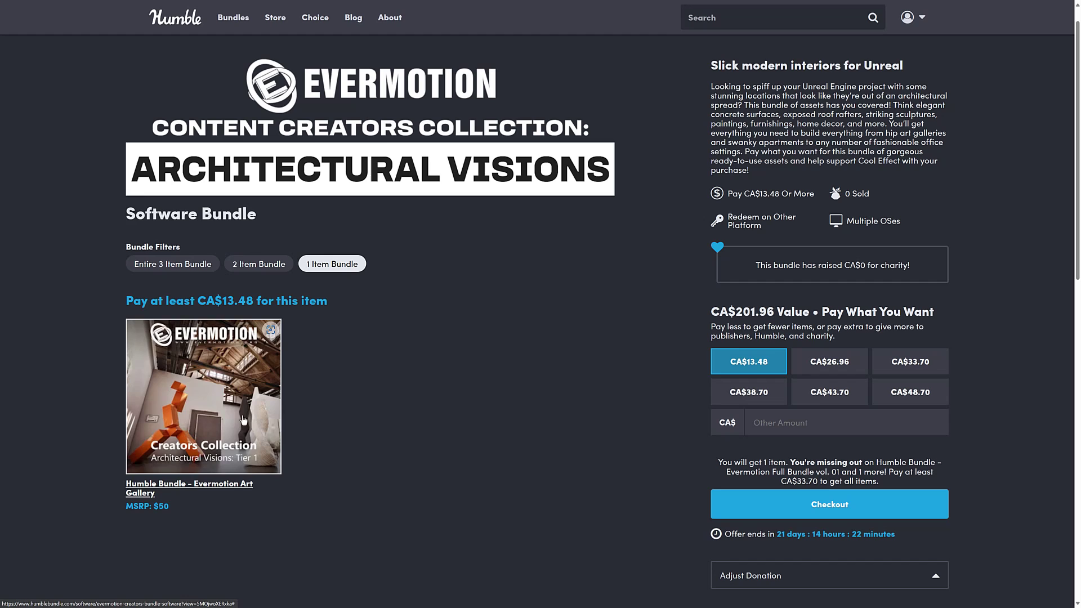
left_click(269, 273)
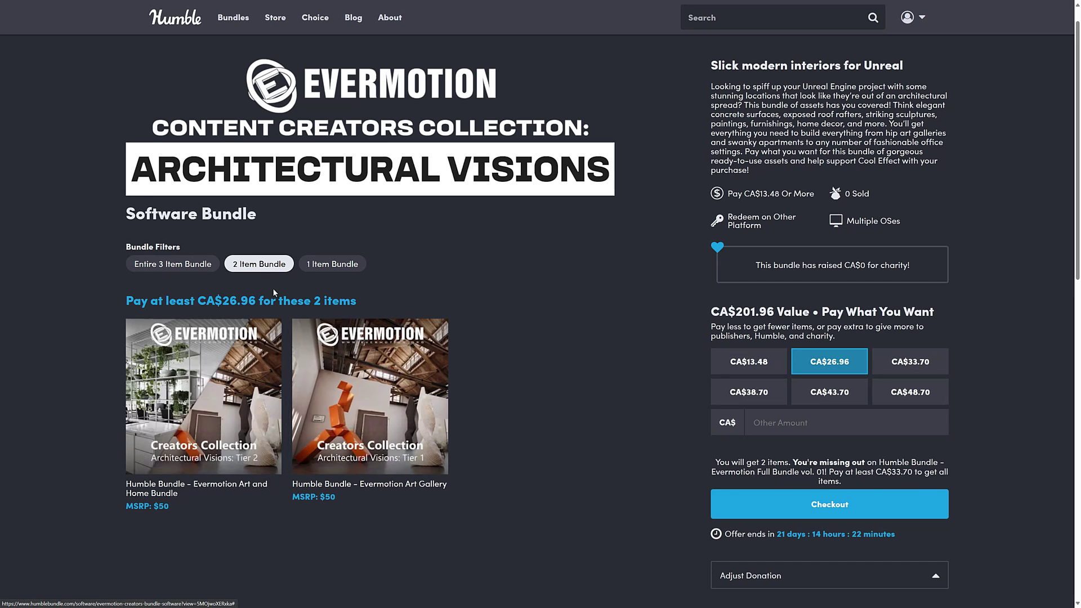
left_click(209, 268)
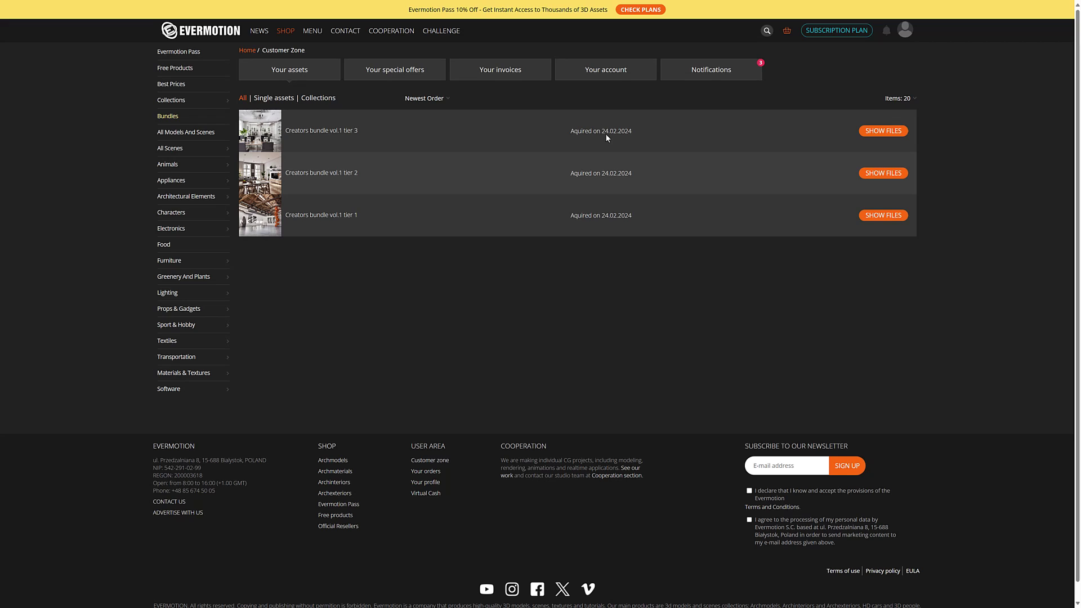
- Show the downloadable files of Creators bundle vol.1 tier 3, tier 2 and tier 1 in the Evermotion customer zone
left_click(883, 131)
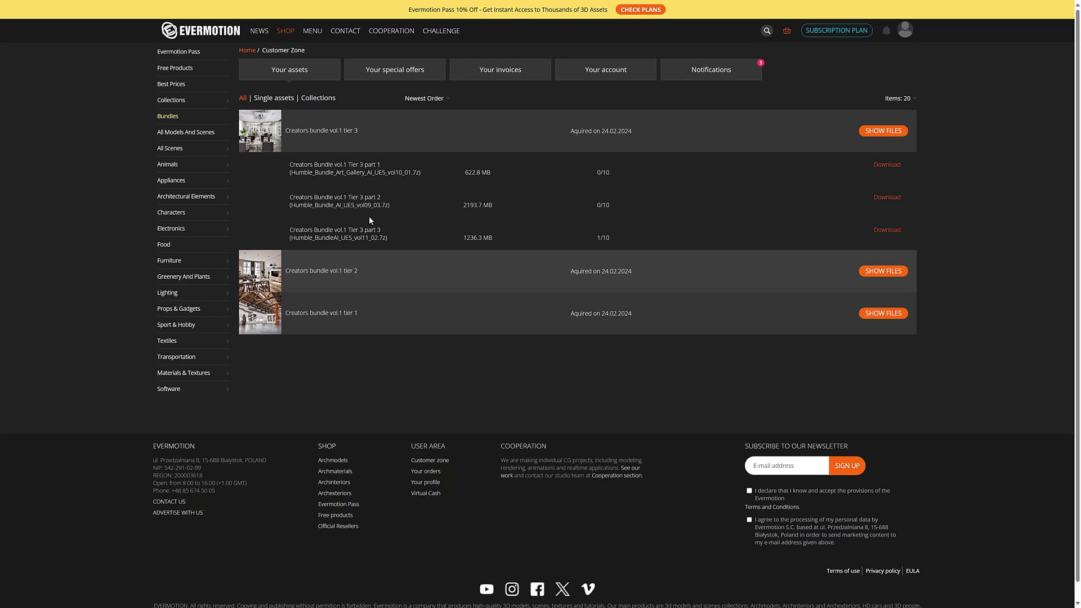
left_click(883, 271)
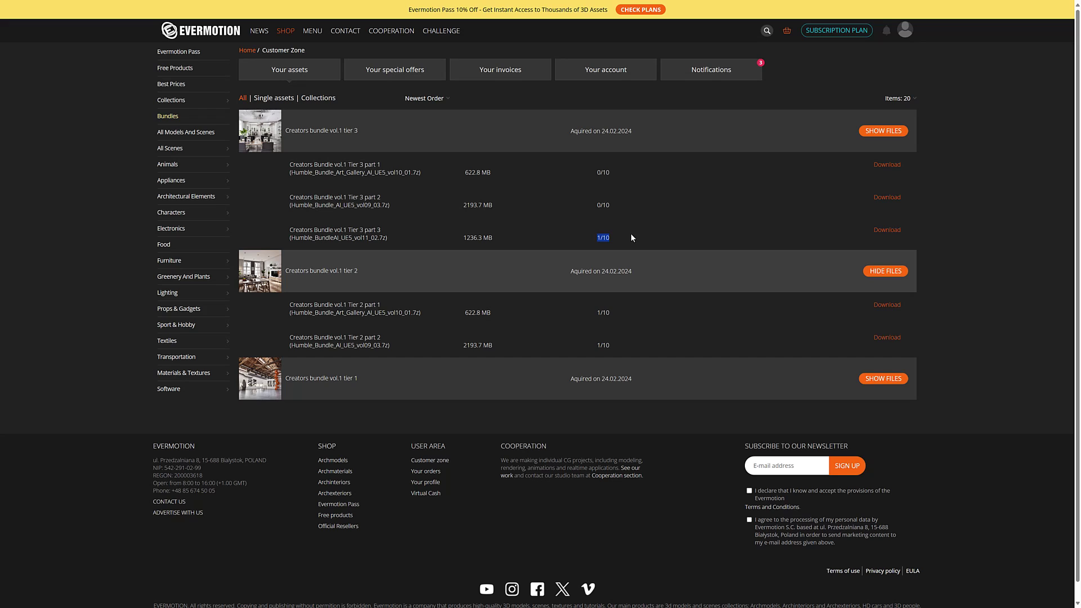
left_click_drag(593, 343, 617, 346)
left_click(884, 379)
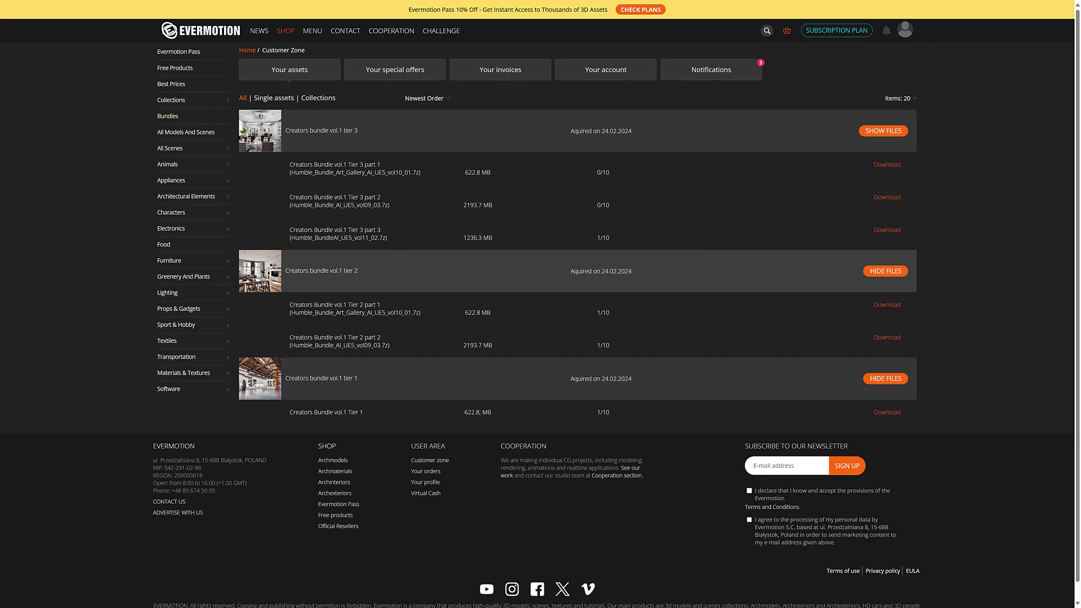
- Switch to the Downloads folder in File Explorer and open the extracted Humble_Bundle_AI_UE5_vol09_03 folder and its first item
key("alt+Tab")
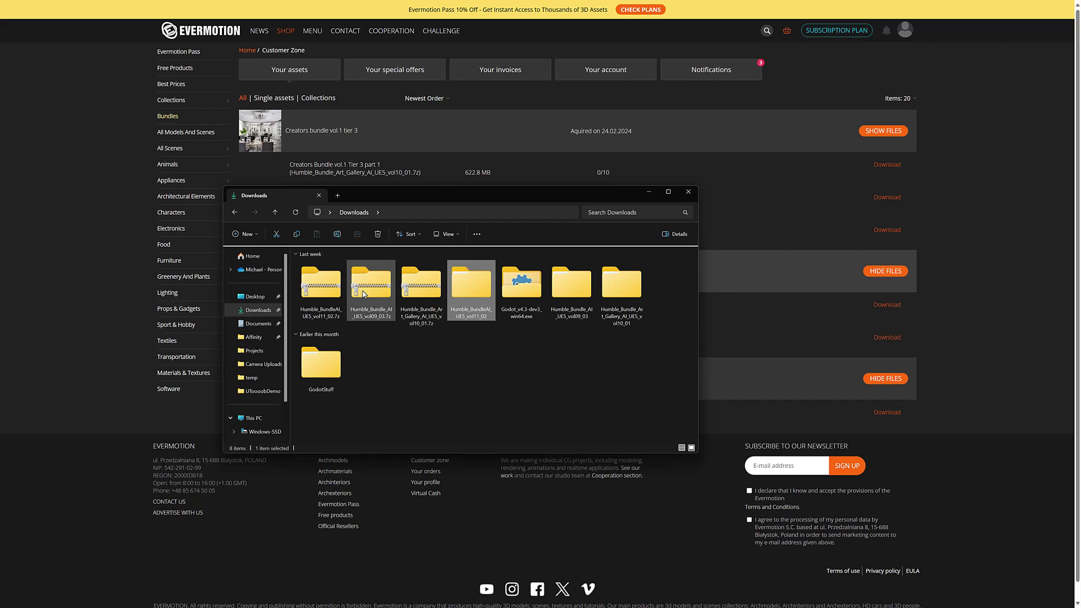
double_click(567, 283)
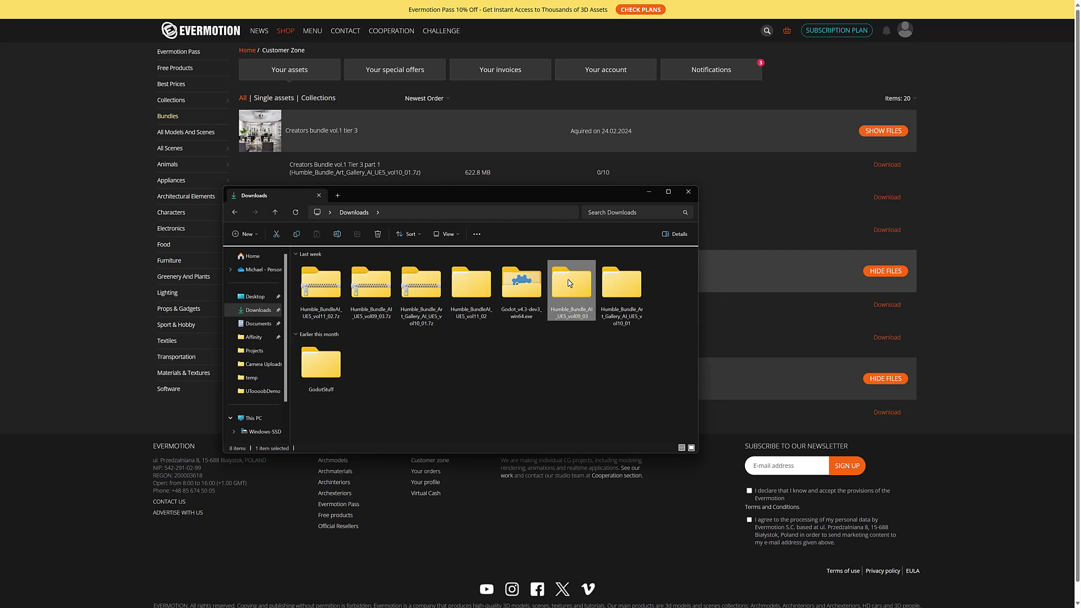
left_click(327, 280)
double_click(327, 279)
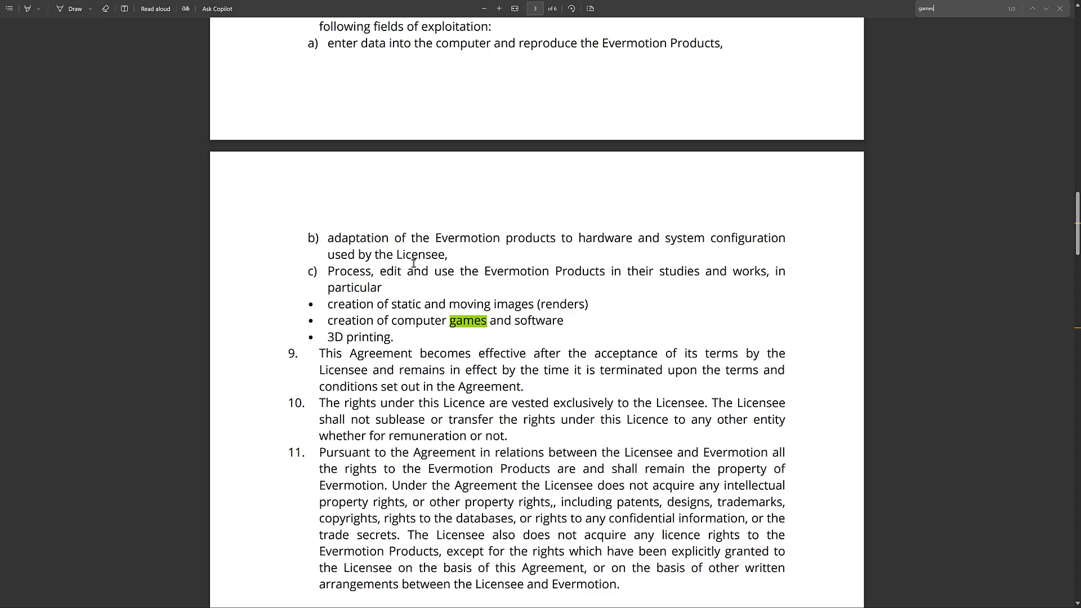
- Examine the Evermotion licence PDF for its terms on games, commercial use, resale and prohibited content, highlighting the clauses that mention games
scroll(413, 314, "up", 3)
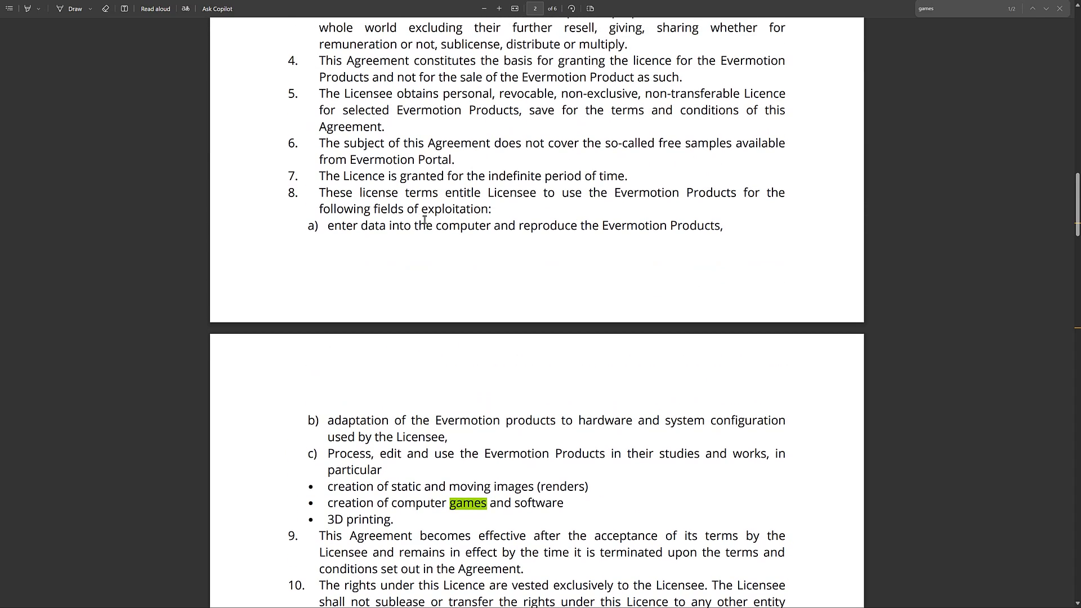
scroll(499, 217, "down", 3)
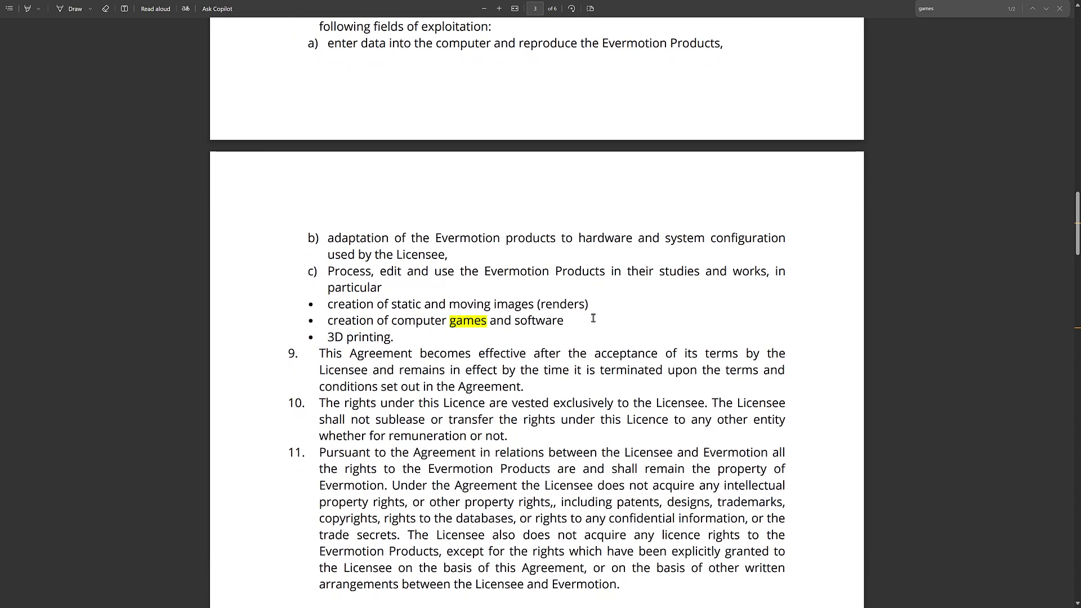
left_click_drag(585, 307, 568, 324)
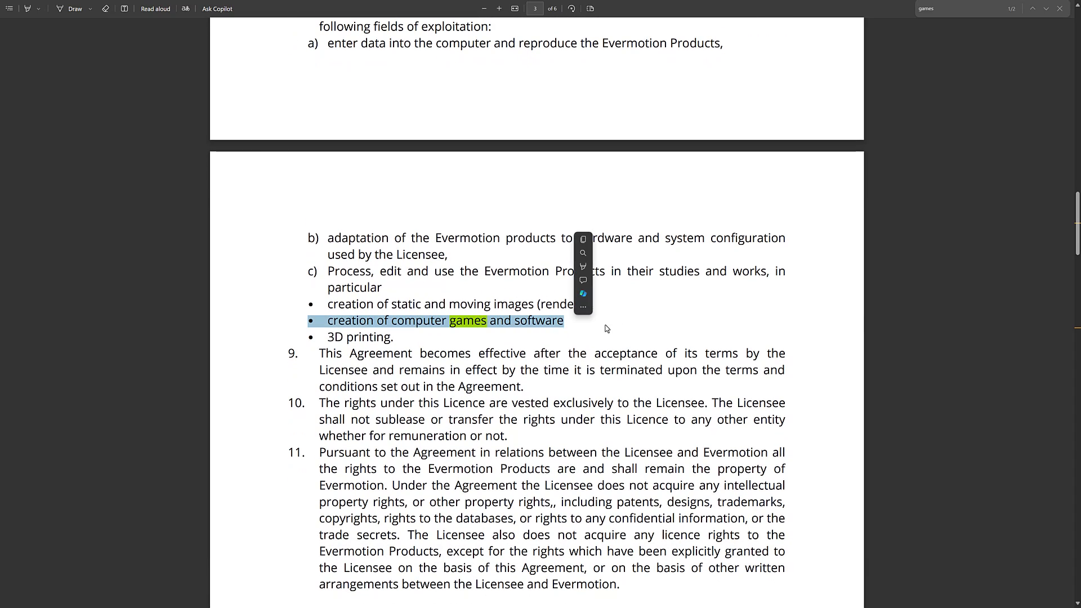
left_click(618, 324)
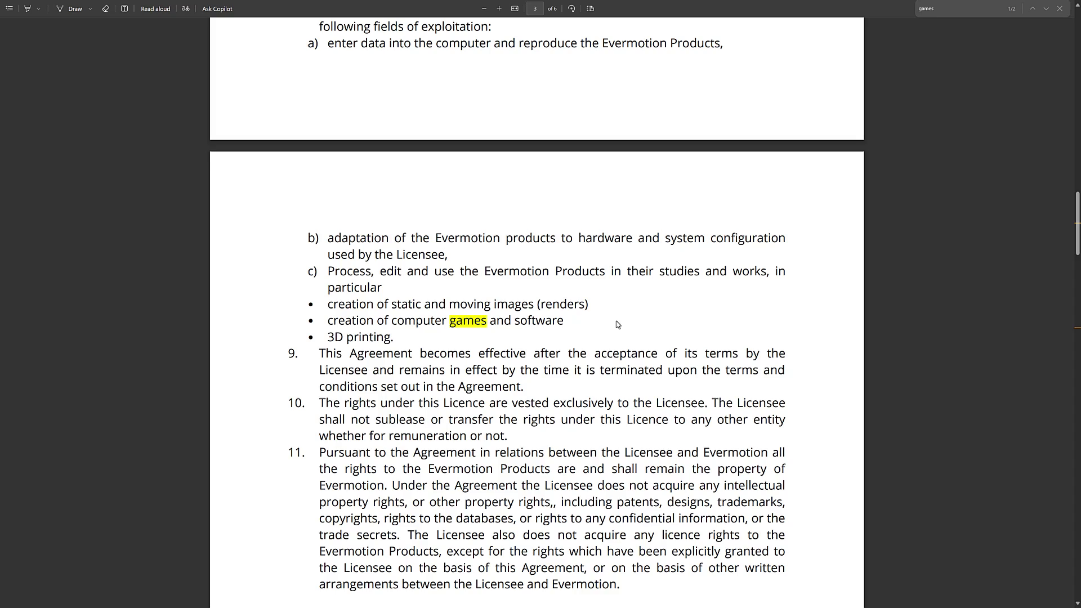
scroll(617, 325, "down", 9)
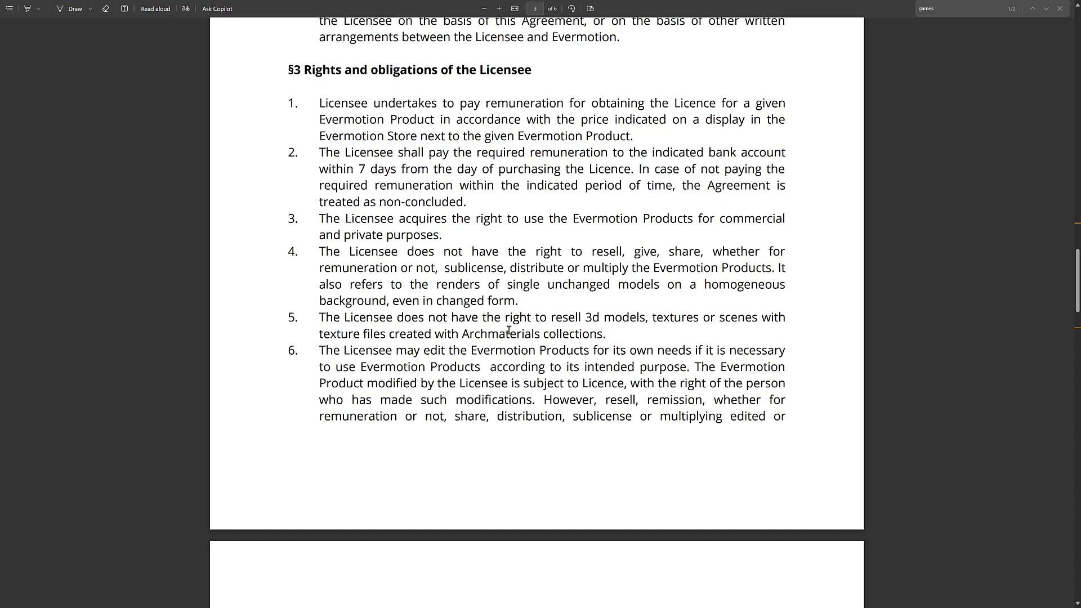
scroll(508, 330, "down", 8)
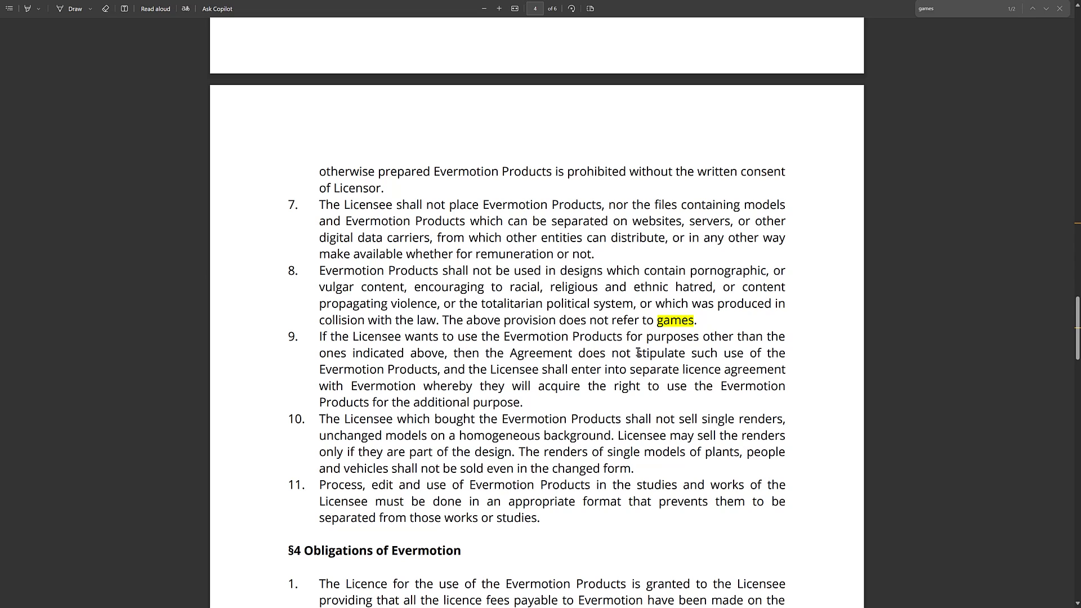
left_click_drag(704, 321, 442, 321)
left_click(480, 322)
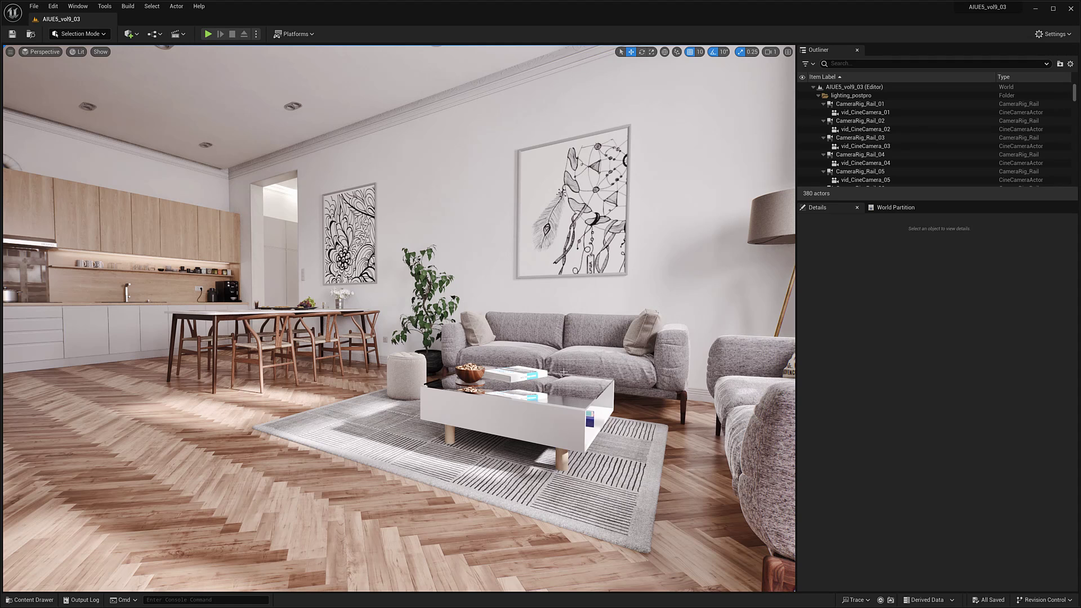
- In Unreal Engine, turn the view toward the living room windows and bring up the project's content assets
right_click_drag(564, 372, 732, 368)
key("w")
key("ctrl+space")
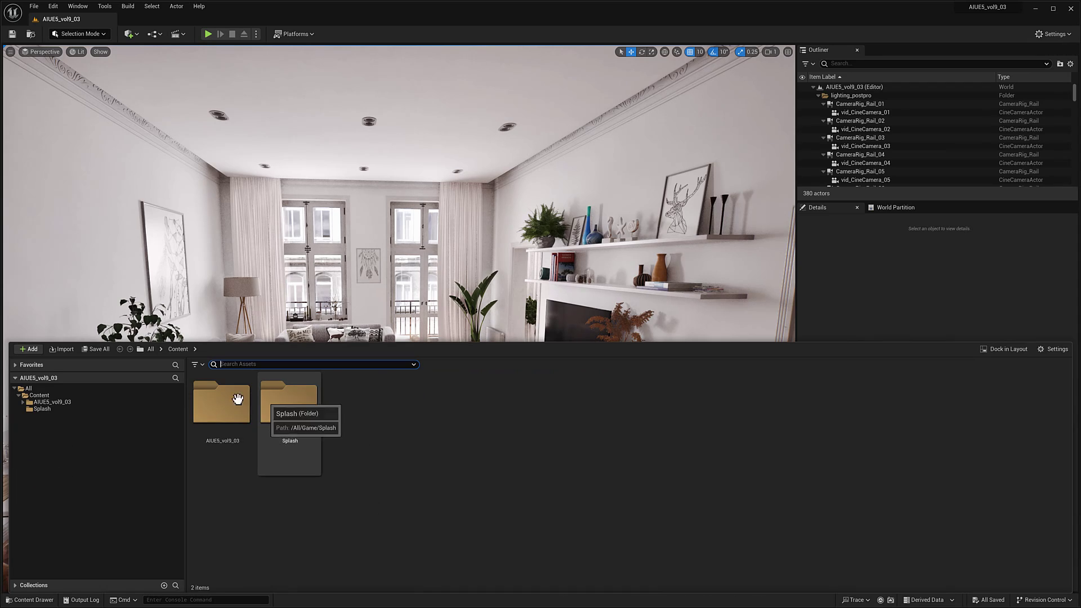
- Open the AIUE_vol9_03_OverviewMap level from the AIUE5_vol9_03 project's Maps folder
double_click(219, 399)
double_click(362, 414)
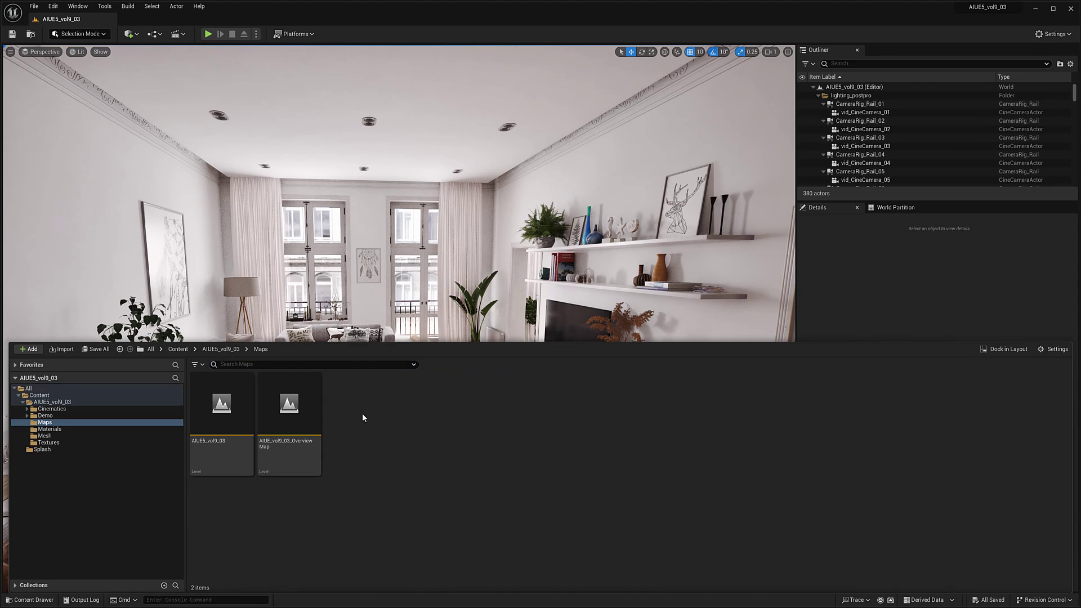
double_click(316, 440)
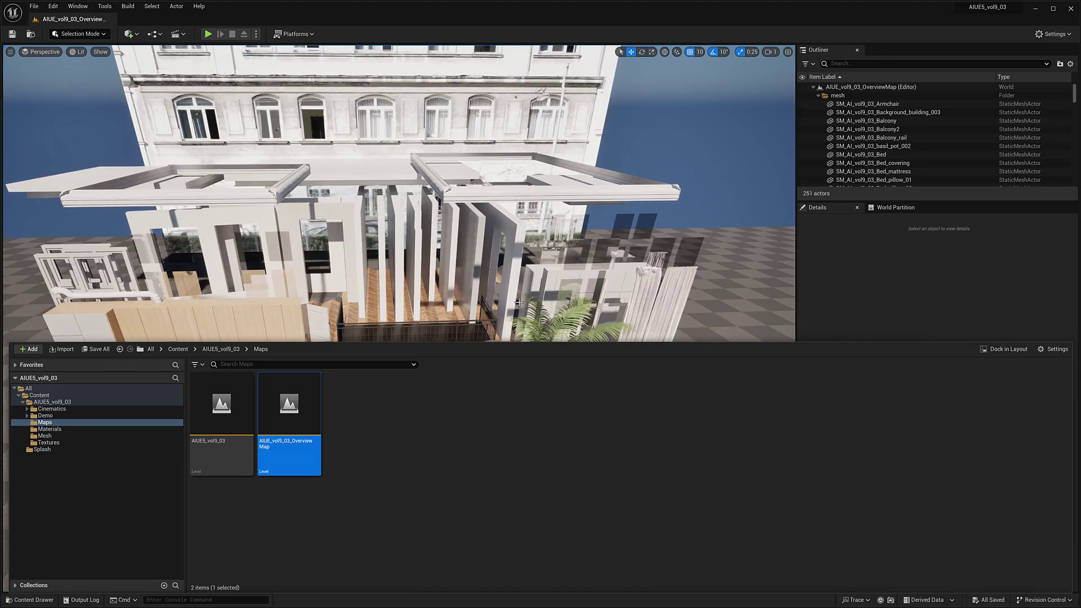
- Examine the apartment's separate building parts, furniture and props laid out in the AIUE_vol9_03 overview map
right_click_drag(525, 291, 473, 400)
key("ctrl+space")
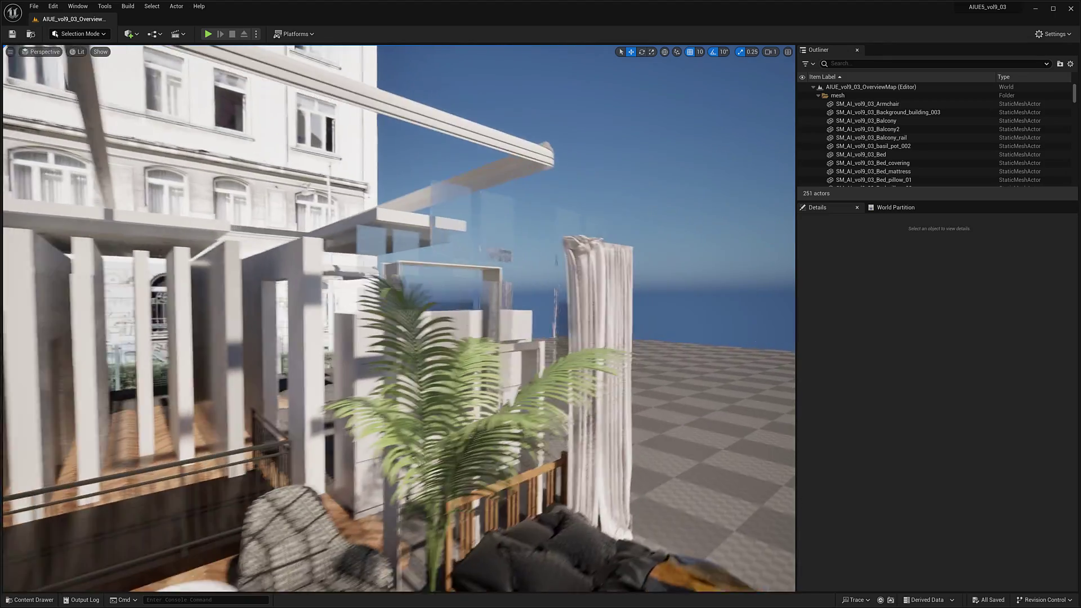
key("d")
right_click_drag(611, 239, 549, 245)
key("d")
key("s")
key("a")
key("s")
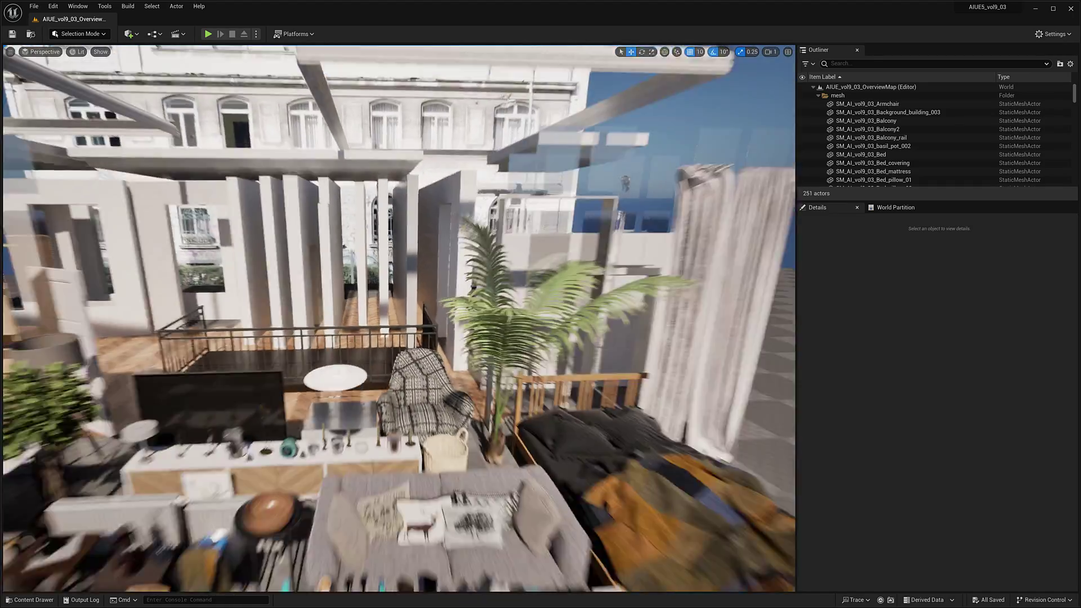
key("a")
right_click_drag(377, 323, 363, 324)
key("s")
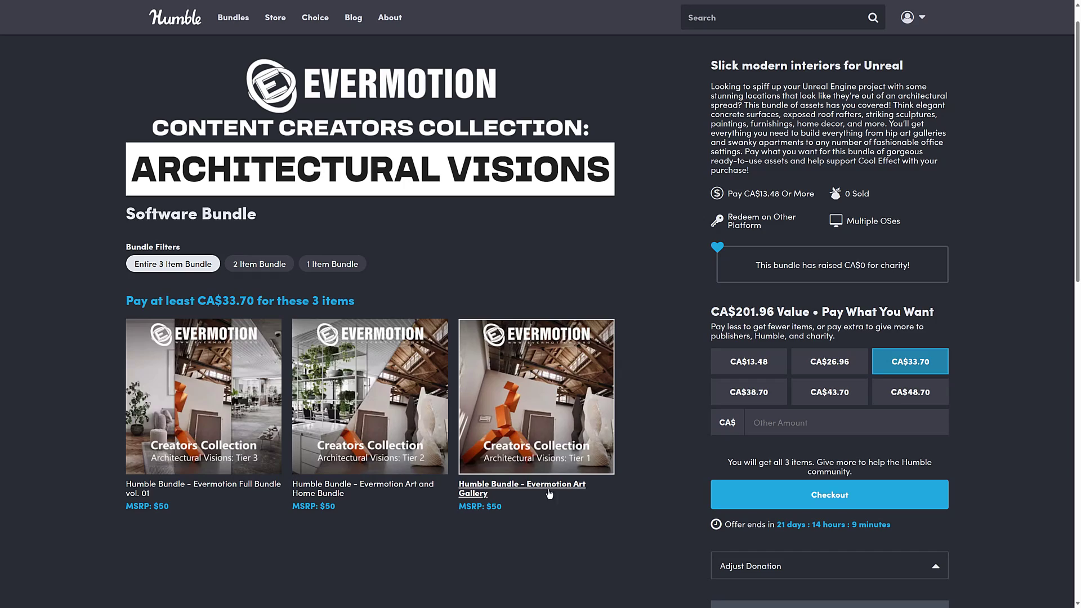
- Switch to the AIUE5_vol10_01 project in Unreal Editor and examine the art gallery scene from inside and outside, including its roof trusses
key("alt+Tab")
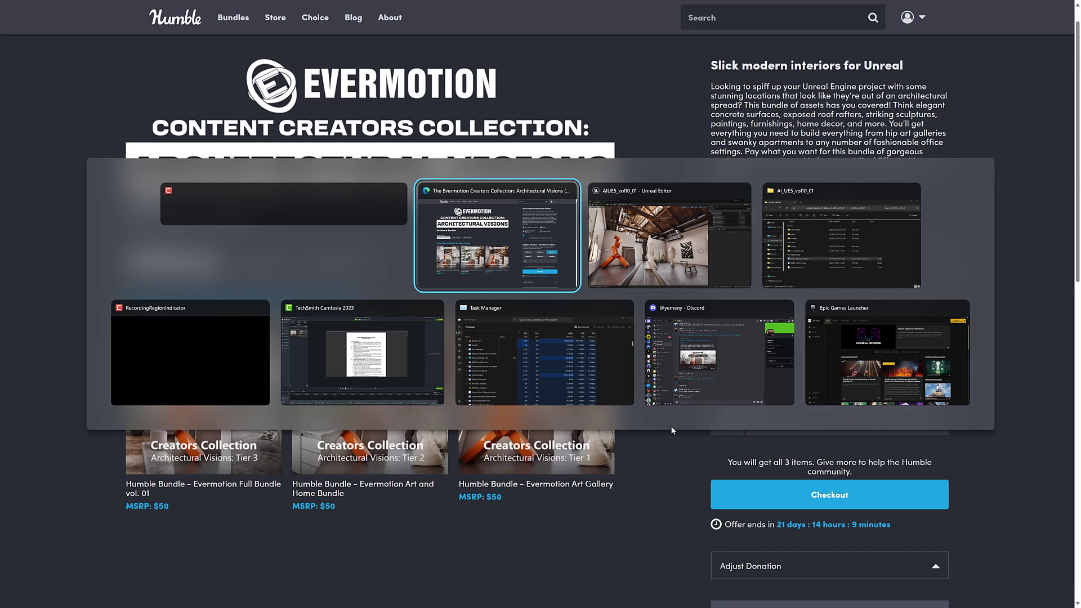
key("alt+Tab")
right_click_drag(398, 309, 675, 308)
key("w")
key("w")
mouse_move(340, 175)
right_mouse_down()
mouse_move(284, 195)
mouse_move(113, 200)
mouse_move(76, 173)
mouse_move(209, 194)
mouse_move(242, 188)
mouse_move(104, 181)
mouse_move(93, 169)
mouse_move(109, 166)
mouse_move(116, 202)
mouse_move(141, 202)
mouse_move(155, 185)
mouse_move(296, 183)
mouse_move(295, 173)
right_mouse_up()
key("a")
key("w")
key("w")
key("s")
key("w")
key("w")
key("w")
key("w")
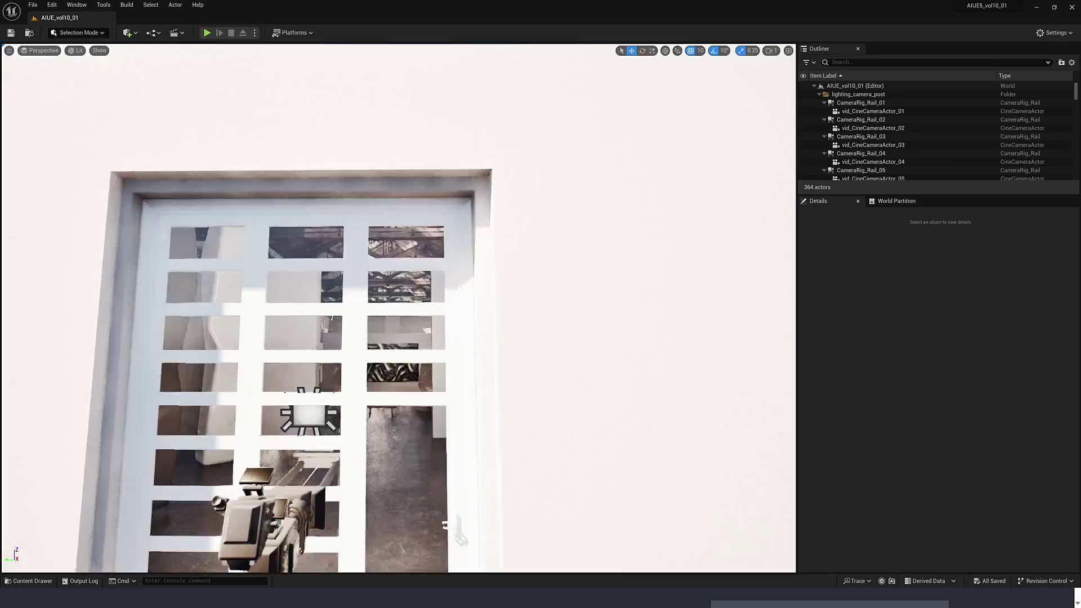
key("w")
mouse_move(399, 308)
right_mouse_down()
mouse_move(402, 343)
mouse_move(399, 237)
mouse_move(399, 321)
mouse_move(398, 308)
right_mouse_up()
- Open the AIUE_vol10_01_OverviewMap level from the AIUE5_vol10_01 maps folder
key("ctrl+space")
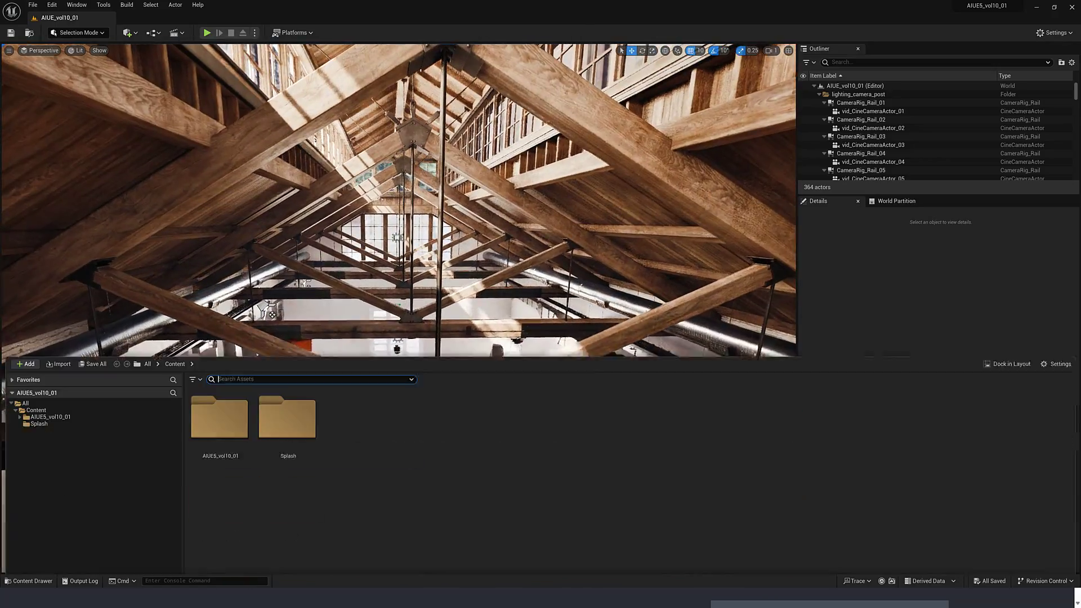
double_click(219, 388)
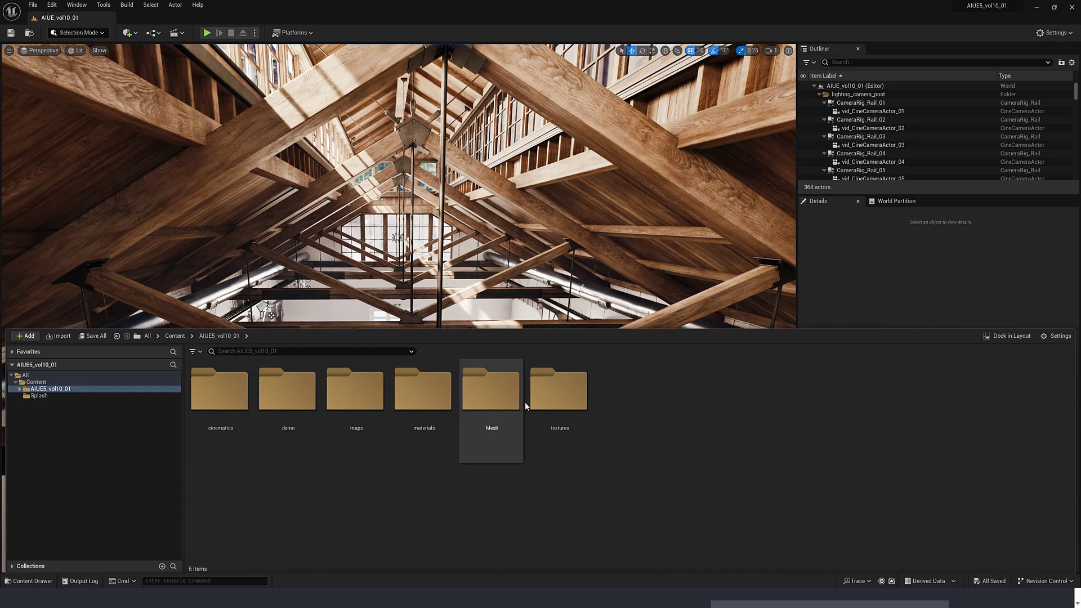
double_click(354, 395)
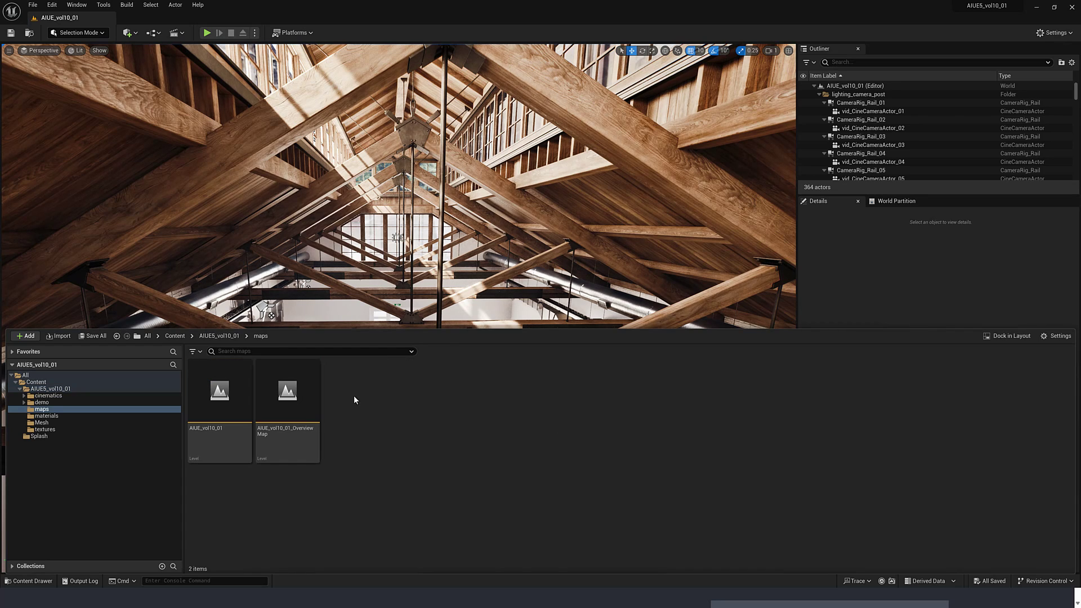
double_click(287, 394)
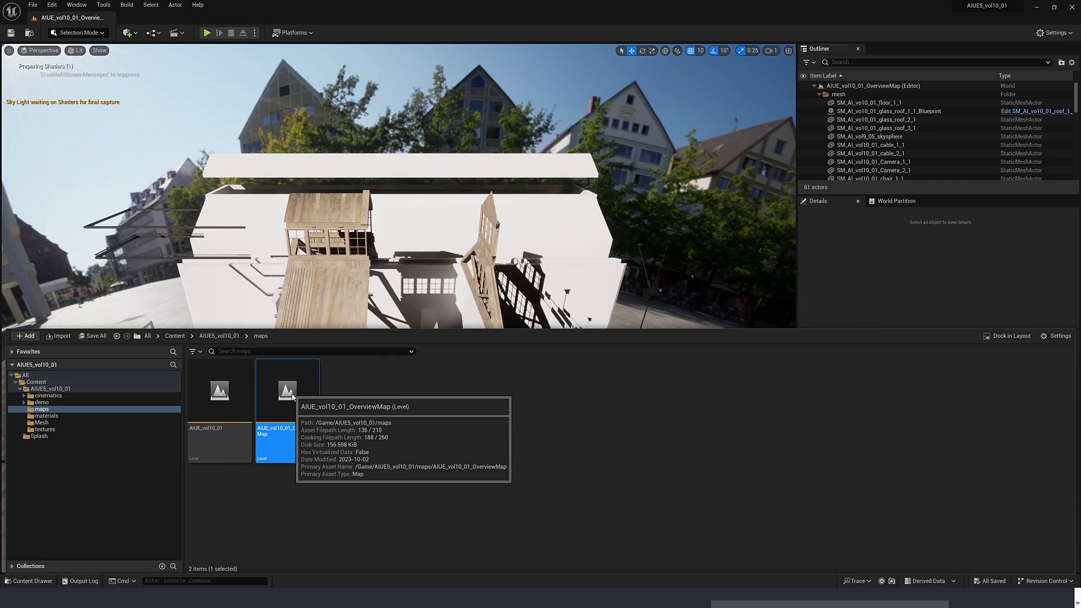
- Examine the gallery's building parts and props laid out in the AIUE_vol10_01 overview map
mouse_move(395, 247)
right_mouse_down()
mouse_move(389, 293)
mouse_move(372, 313)
mouse_move(413, 338)
mouse_move(453, 335)
mouse_move(441, 307)
mouse_move(399, 286)
mouse_move(470, 277)
mouse_move(389, 276)
mouse_move(498, 276)
mouse_move(512, 263)
right_mouse_up()
key("a")
key("w")
key("w")
key("q")
key("s")
key("w")
key("d")
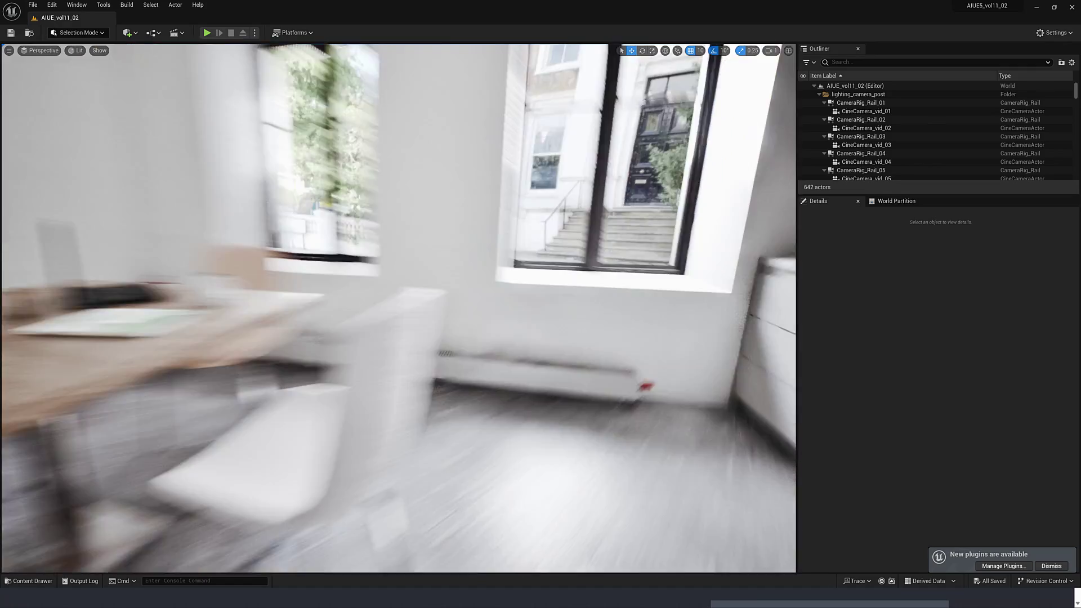
- Look through the AIUE_vol11_02 office scene up to the glass hallway doors, lowering the camera speed to 0.6
right_click_drag(398, 309, 242, 304)
scroll(298, 307, "down", 4)
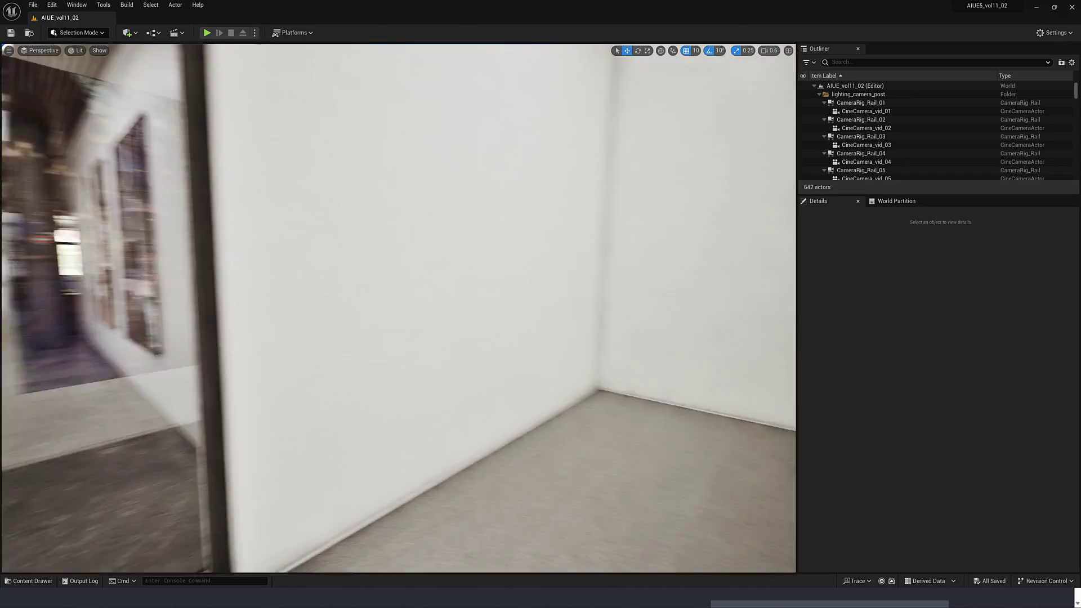
right_click_drag(398, 309, 507, 308)
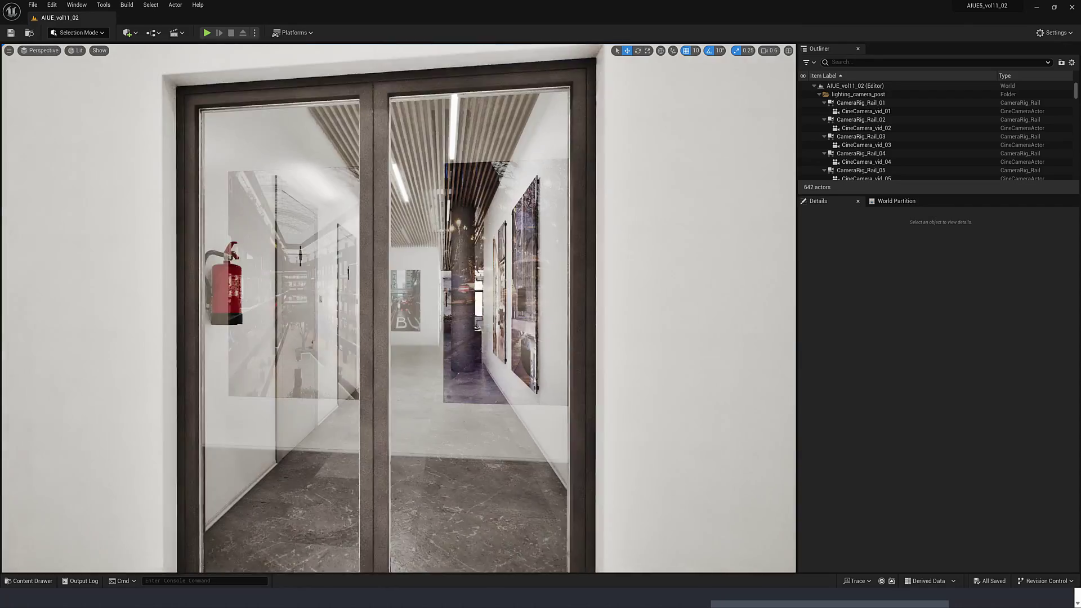
key("w")
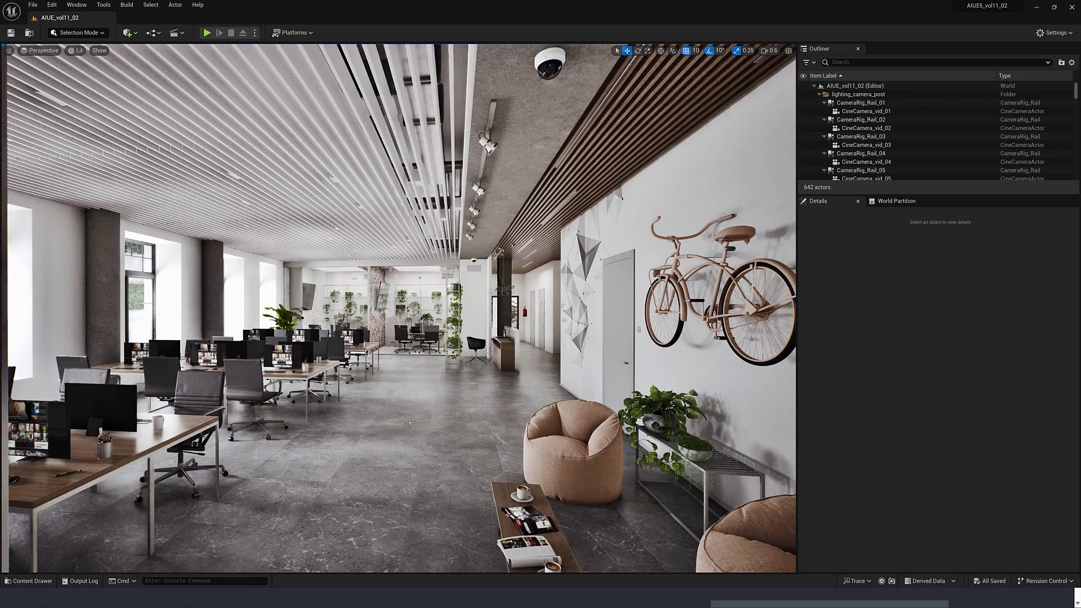
- Open the AIUE_vol11_02_OverviewMap level from the AIUE5_vol11_02 maps folder
key("ctrl+space")
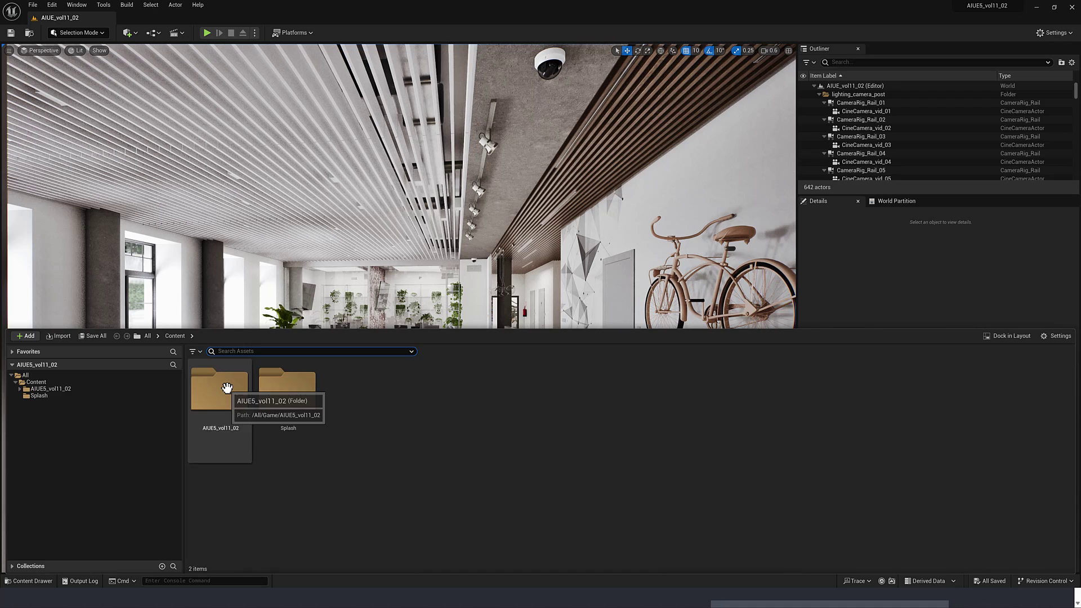
double_click(224, 389)
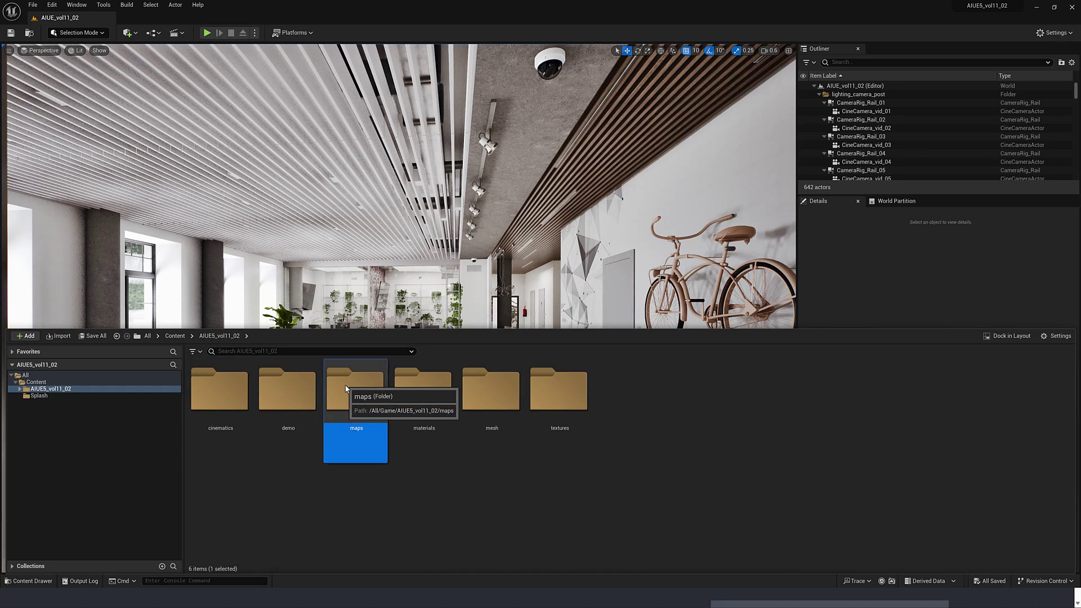
double_click(357, 403)
double_click(288, 392)
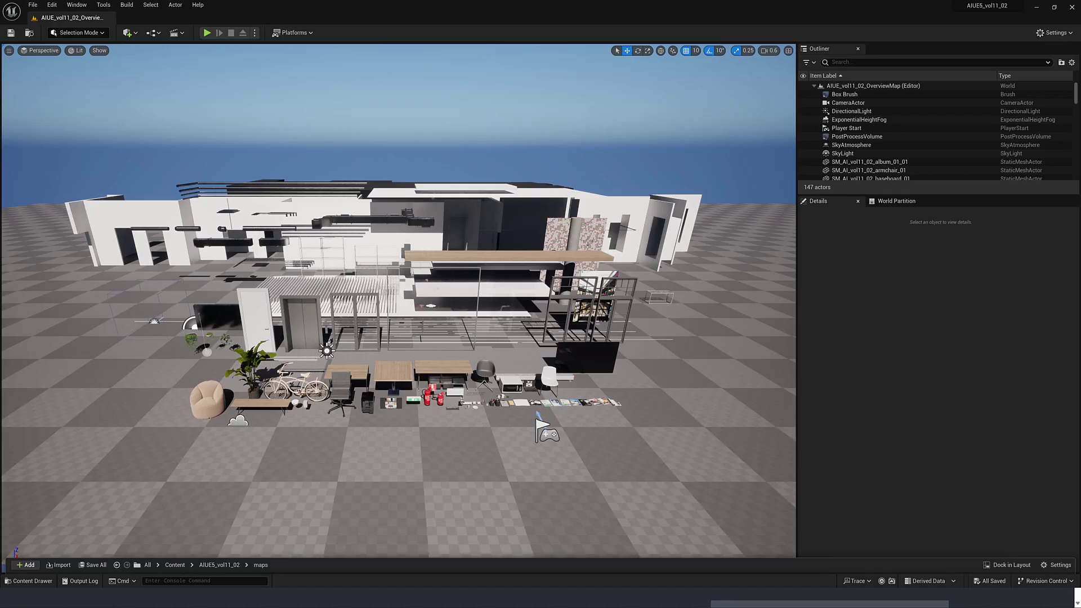
- Examine the office props in the overview map up close, including the chairs, microwave, laptop and stationery
right_click_drag(588, 241, 548, 286)
key("w")
key("w")
key("s")
key("d")
key("s")
key("w")
key("d")
key("e")
key("s")
key("w")
key("d")
key("w")
key("d")
key("a")
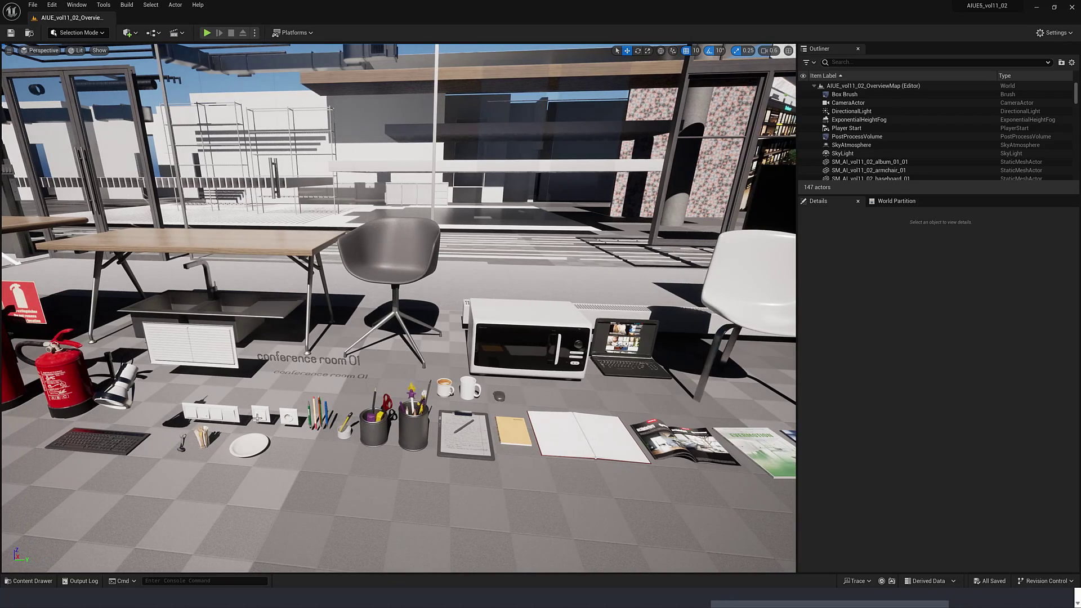
- Examine the remaining office furniture and small items, ending with a wider view of the furniture row and building parts
key("w")
mouse_move(194, 418)
right_mouse_down()
mouse_move(183, 448)
mouse_move(186, 414)
mouse_move(194, 425)
mouse_move(70, 430)
mouse_move(113, 430)
right_mouse_up()
key("s")
key("a")
key("w")
key("w")
key("s")
key("e")
key("d")
key("a")
key("s")
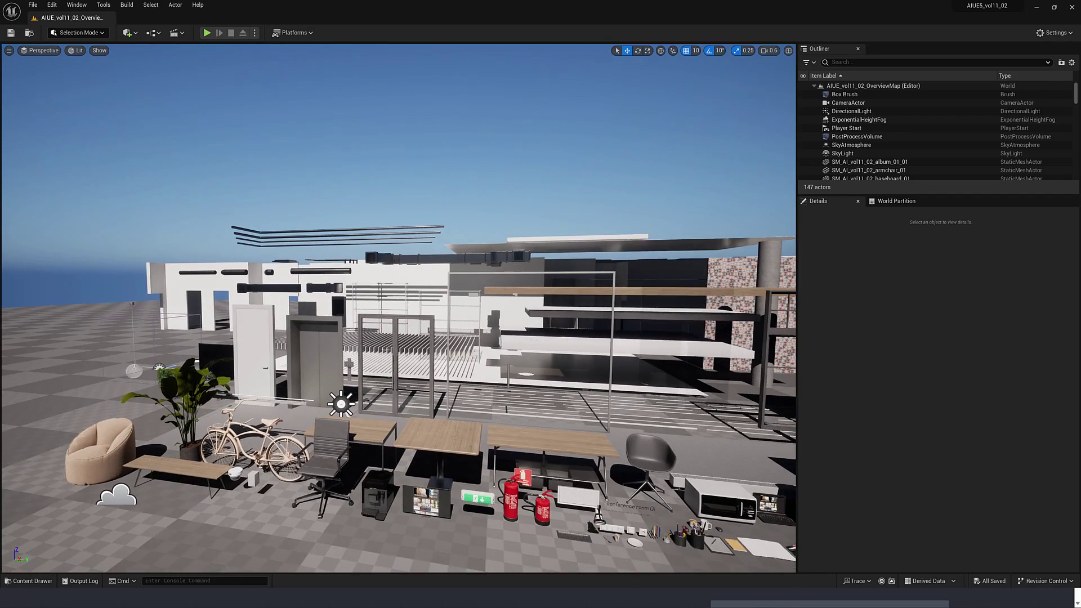
right_click_drag(256, 427, 276, 422)
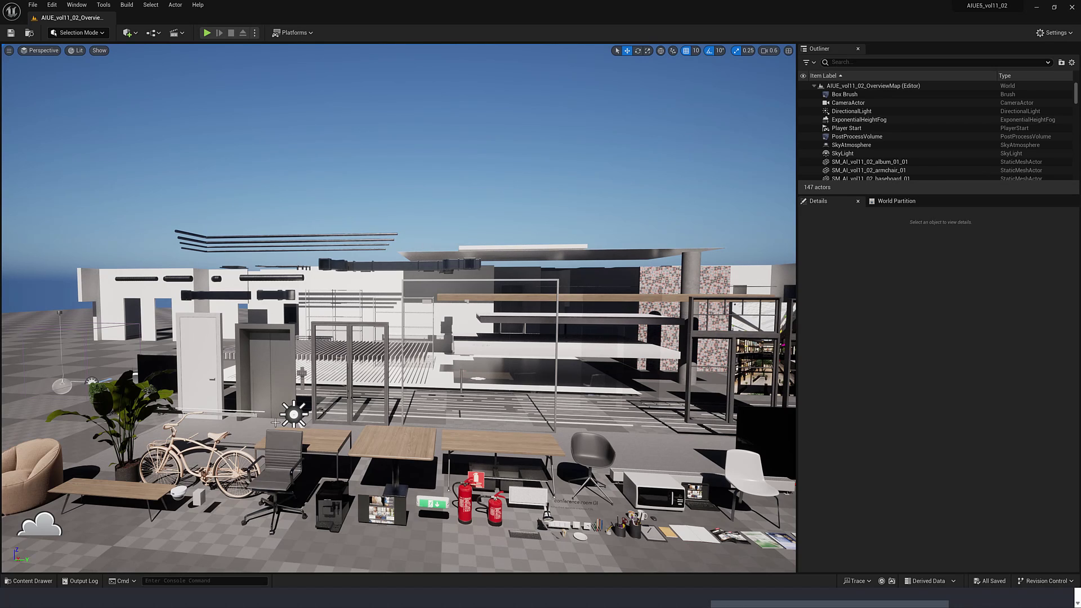
- Select the square kitchen table in the scene and locate its static mesh among the project's assets
left_click(396, 441)
right_click(397, 442)
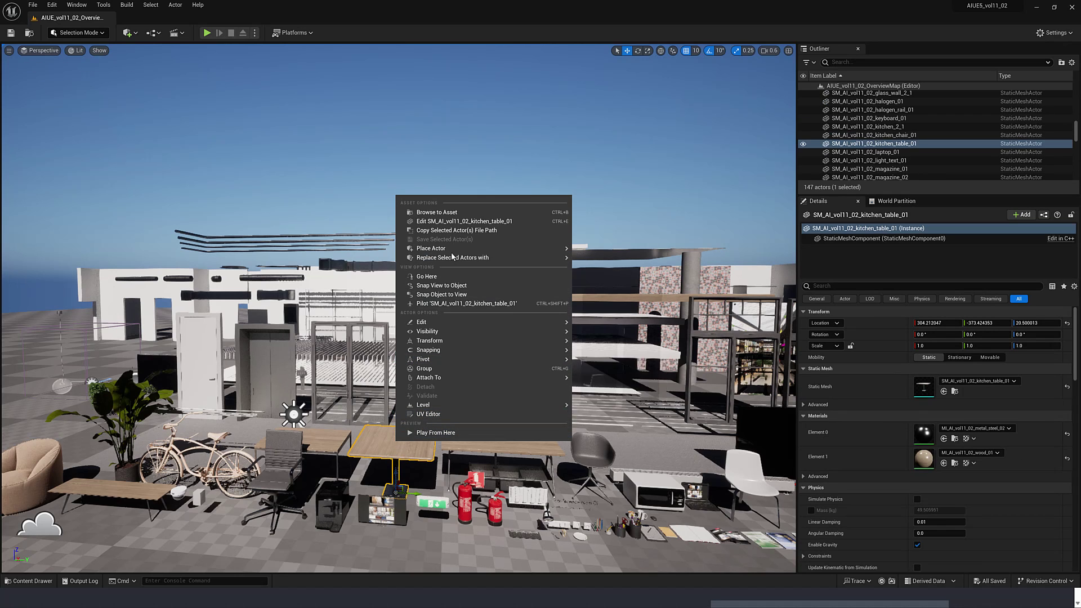
left_click(451, 214)
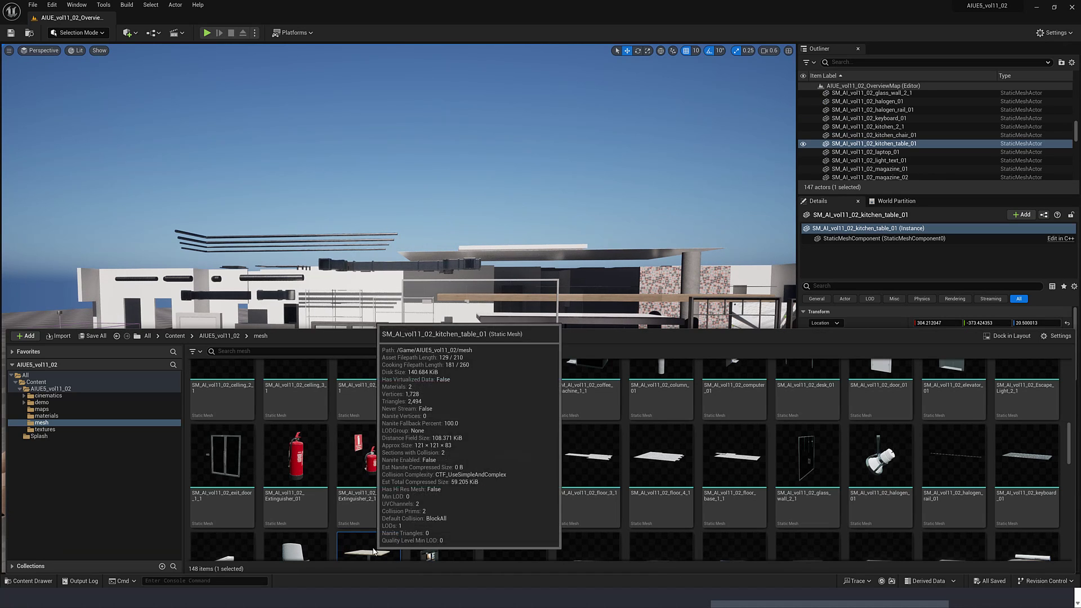
- Try to export the kitchen table mesh asset as GL Transmission Format (Binary) (*.glb)
right_click(372, 547)
mouse_move(428, 411)
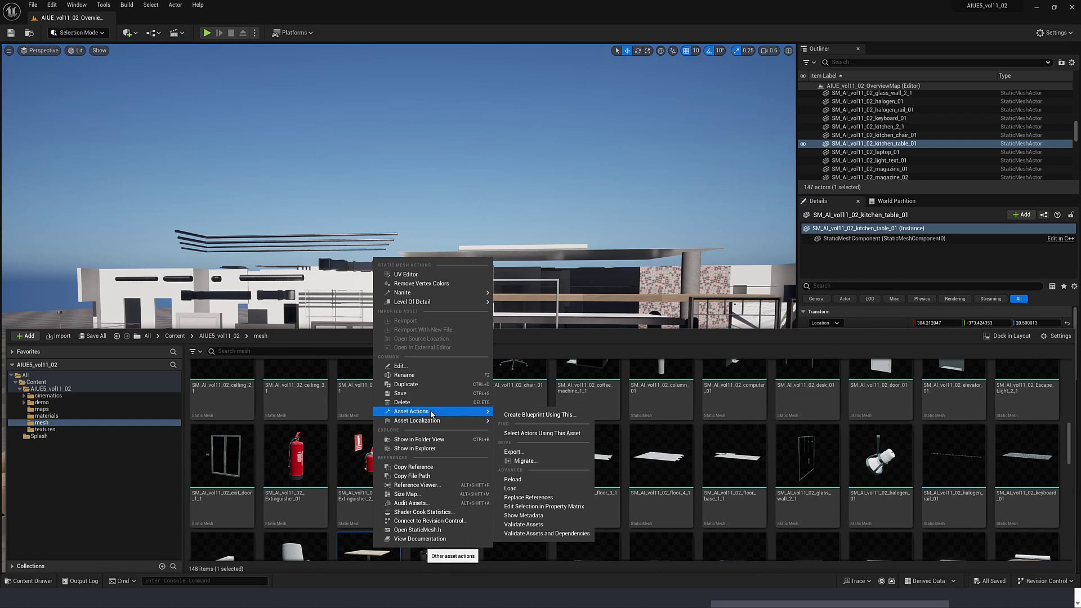
left_click(520, 453)
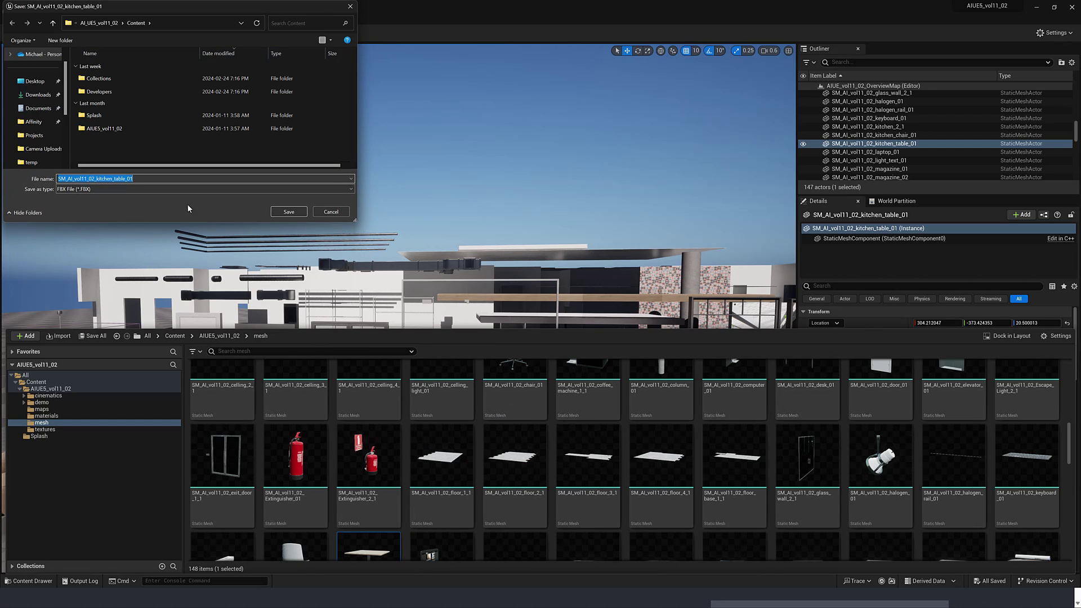
left_click(191, 190)
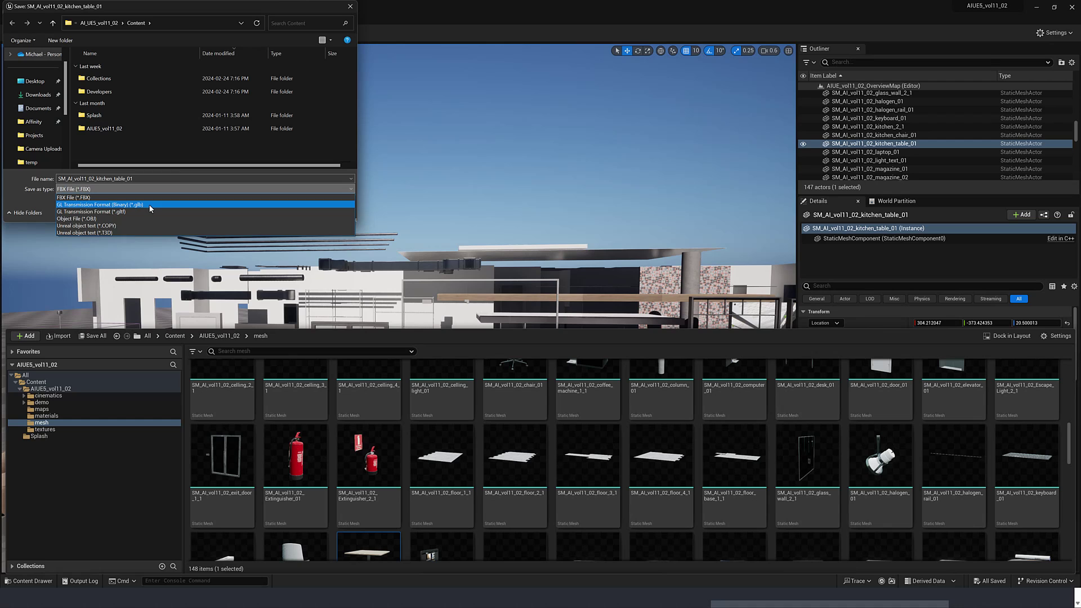
left_click(157, 201)
key("Escape")
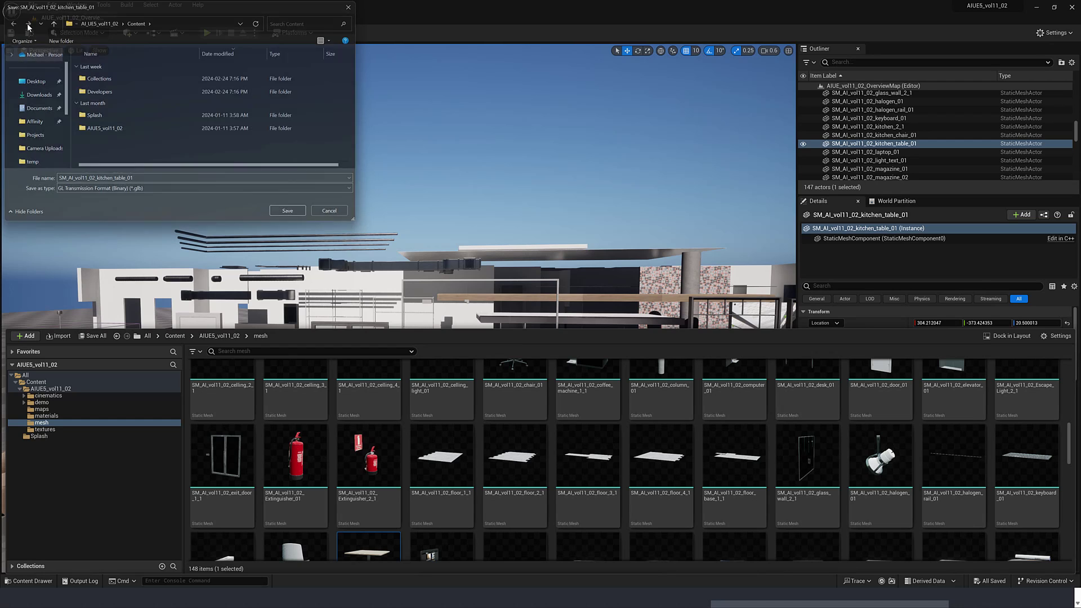
- Try to export the entire AIUE_vol11_02_OverviewMap level as an FBX file
left_click(32, 5)
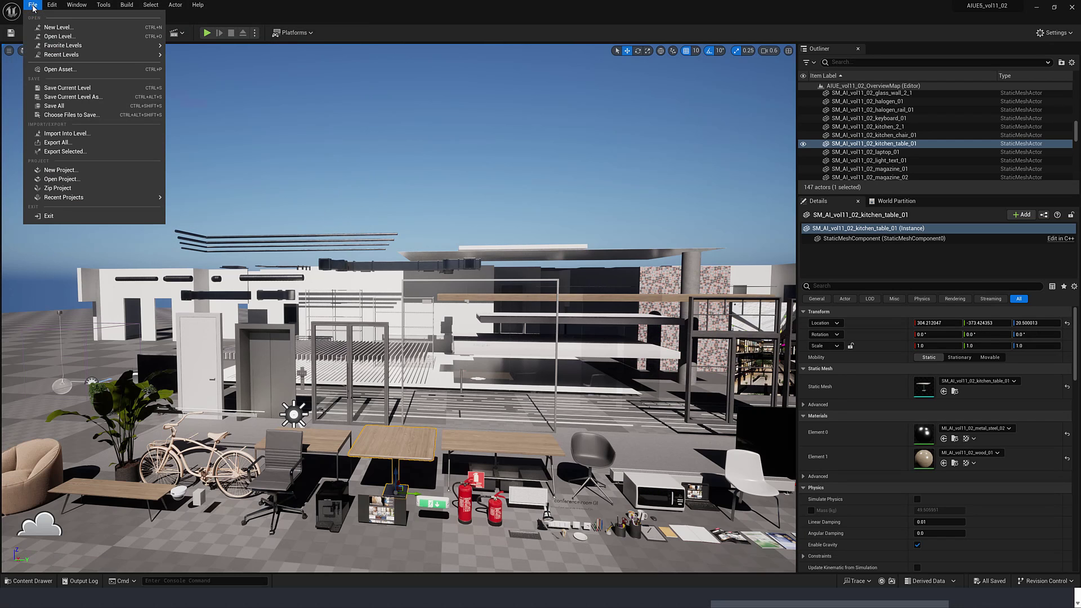
left_click(58, 145)
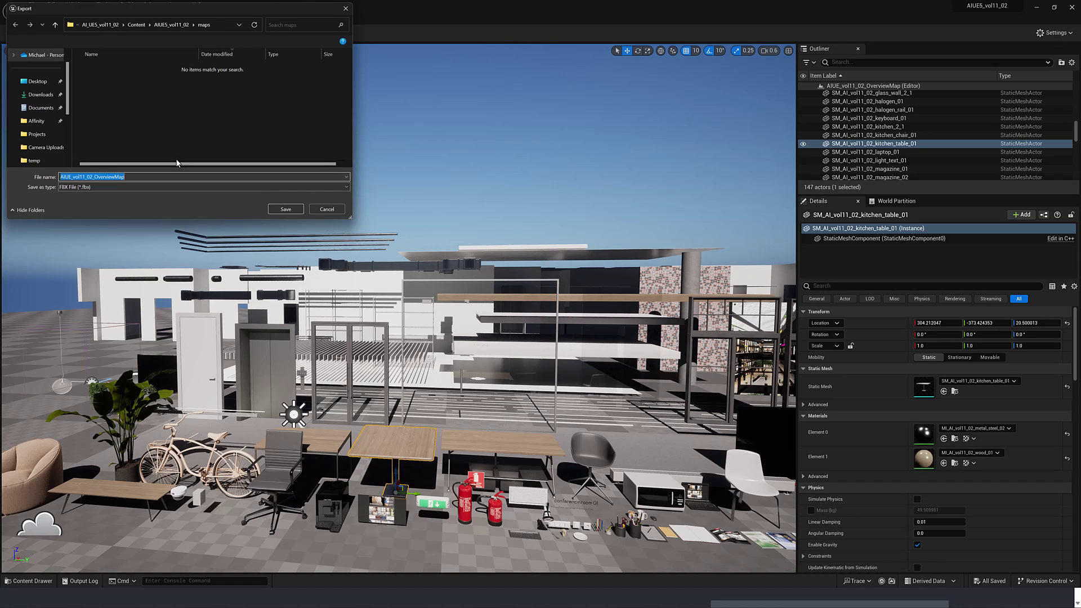
left_click(326, 212)
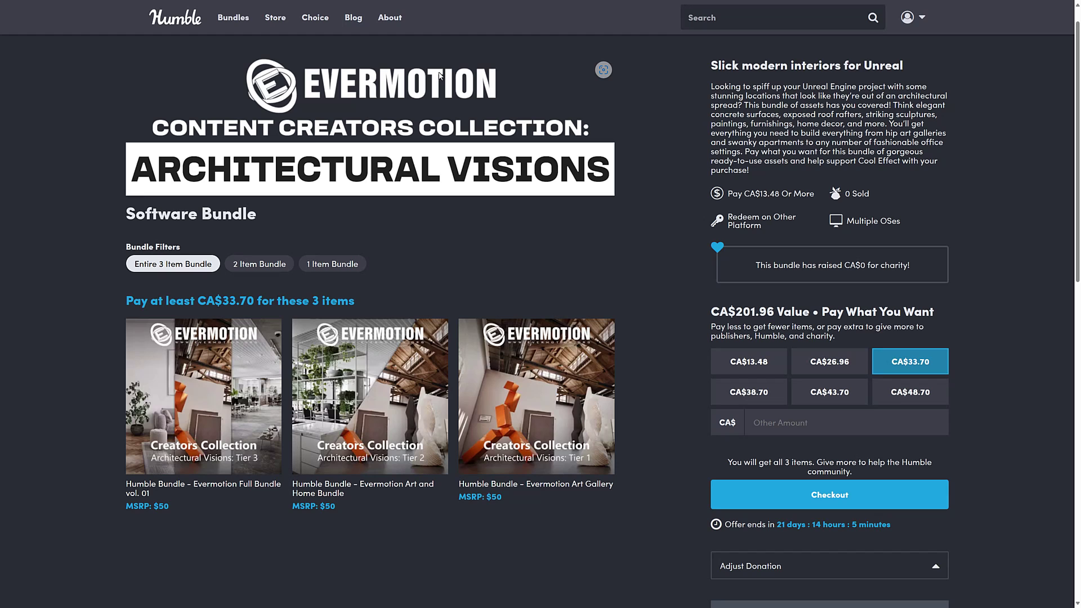
- Switch back to Unreal Editor and open the AIUE_vol11_02 level from the project's maps folder
key("alt+Tab")
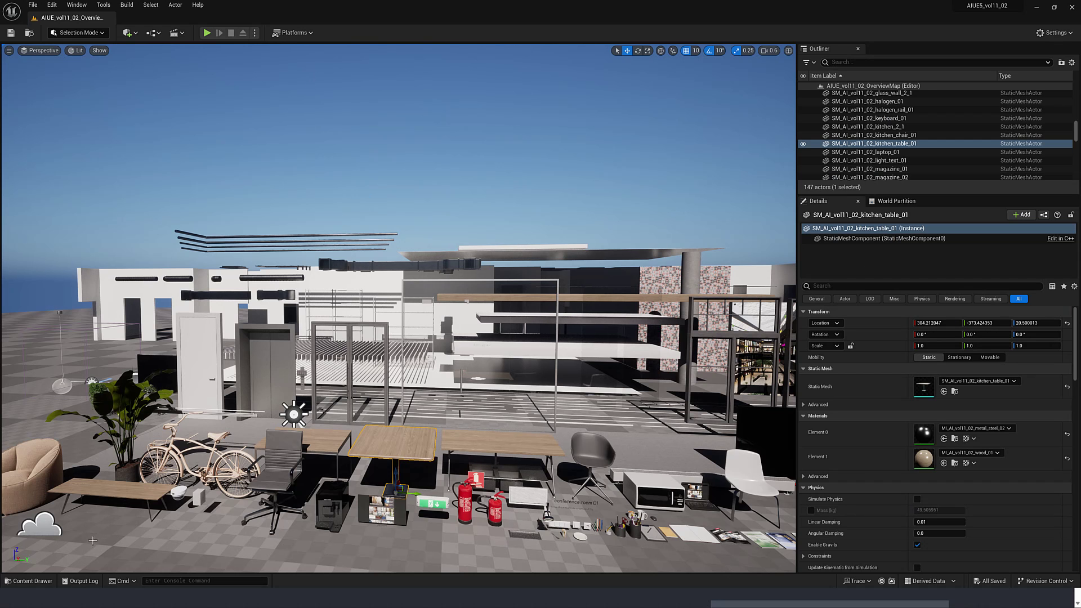
key("ctrl+space")
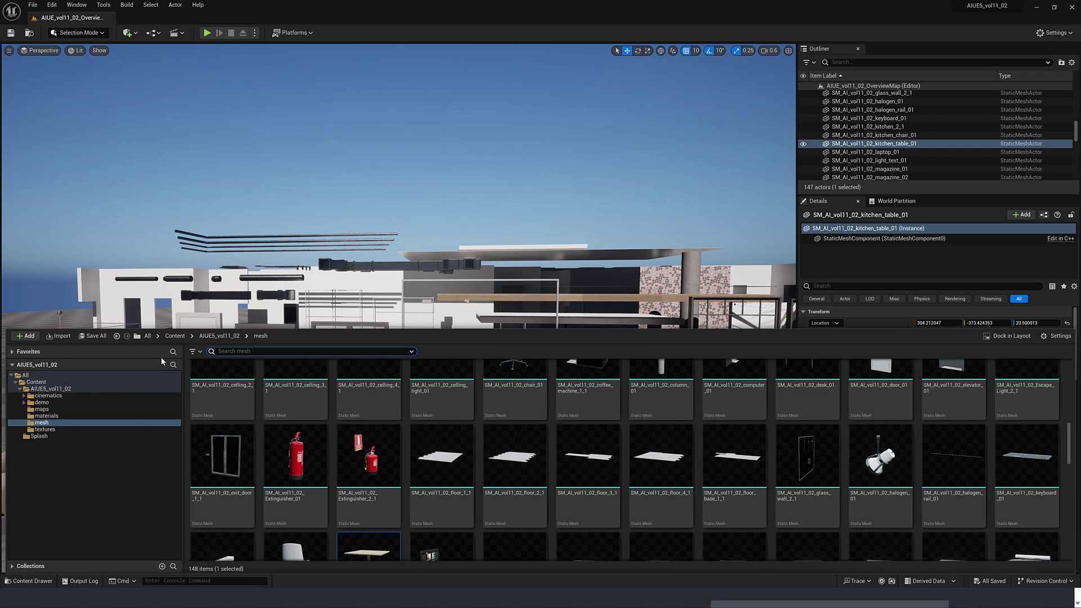
left_click(174, 336)
double_click(229, 390)
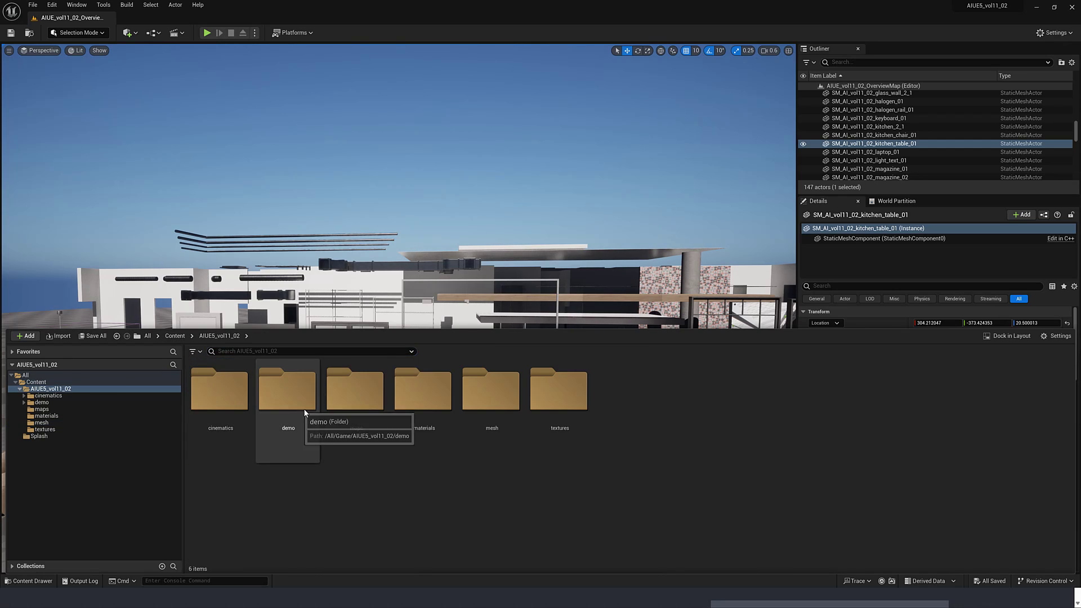
double_click(340, 404)
double_click(219, 398)
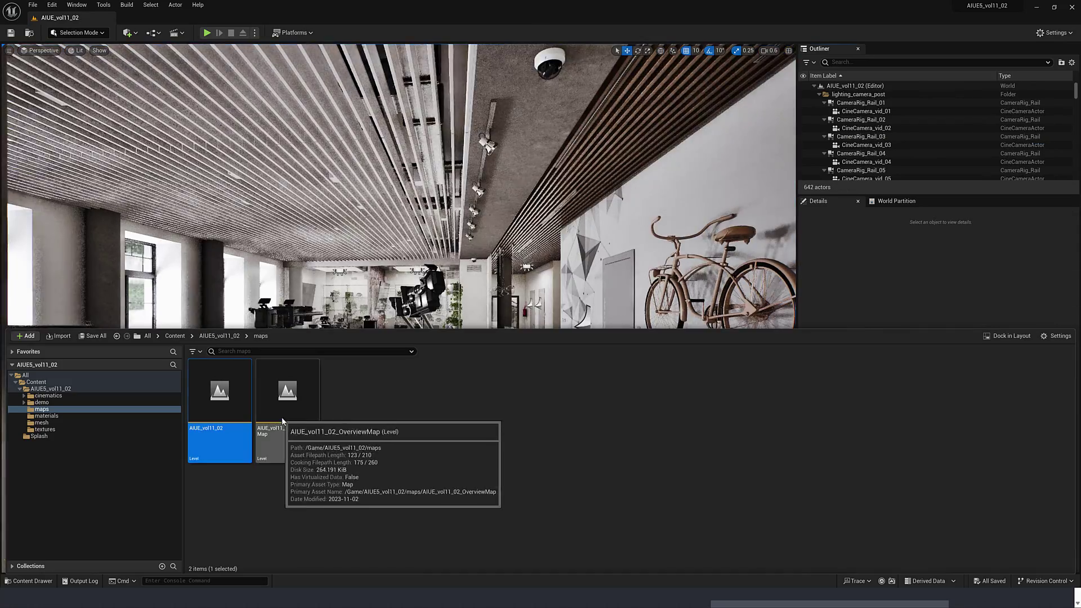
- Look around the office scene's plant shelves and lounge area, and return to the Humble Bundle page in the browser
right_click_drag(389, 236, 79, 225)
key("w")
key("w")
key("w")
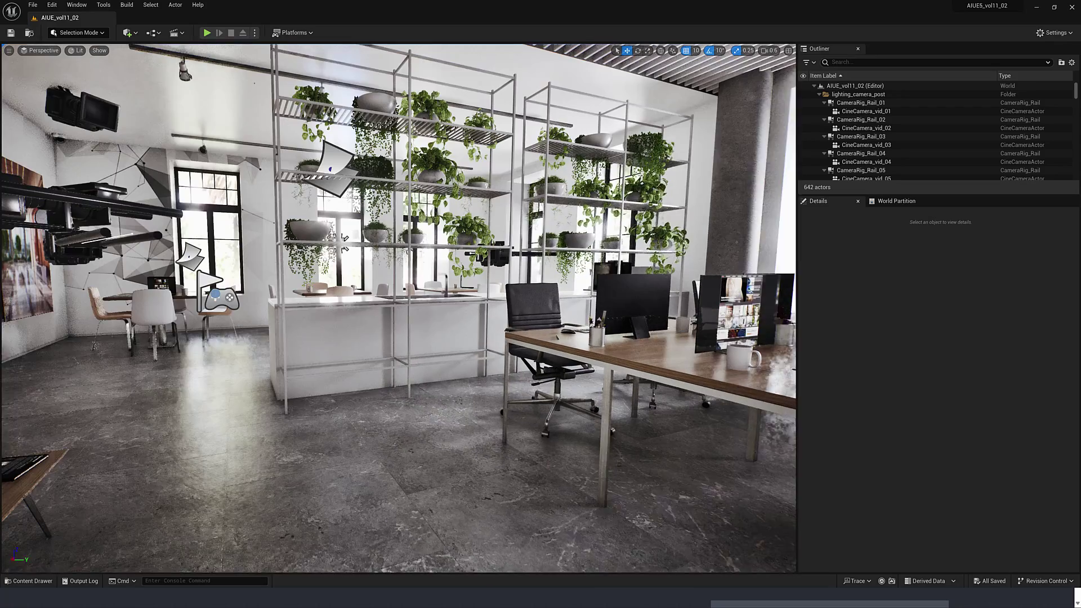
right_click_drag(500, 255, 466, 253)
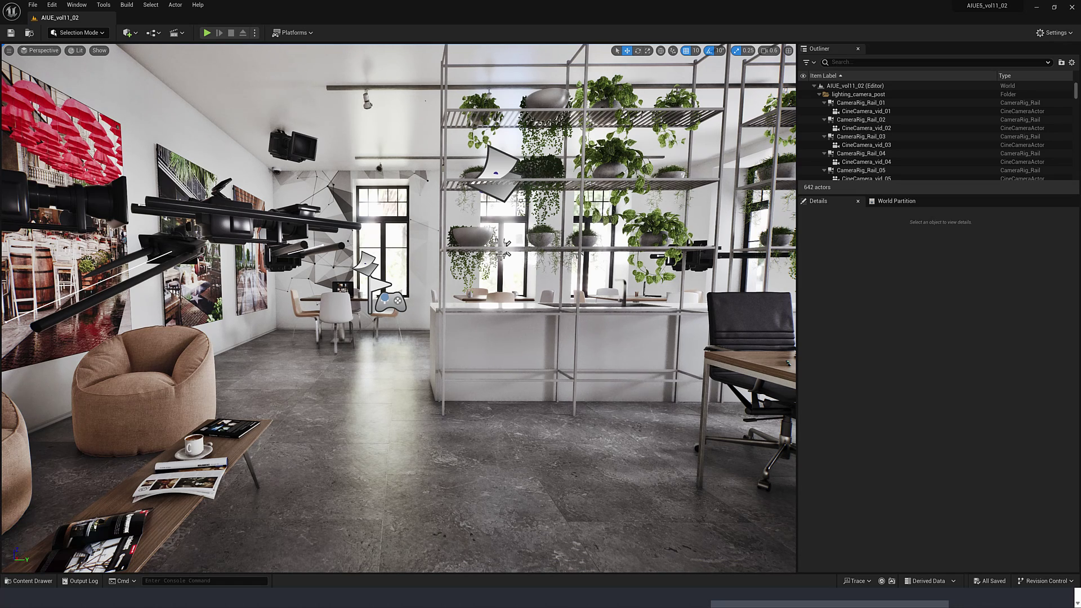
key("alt+Tab")
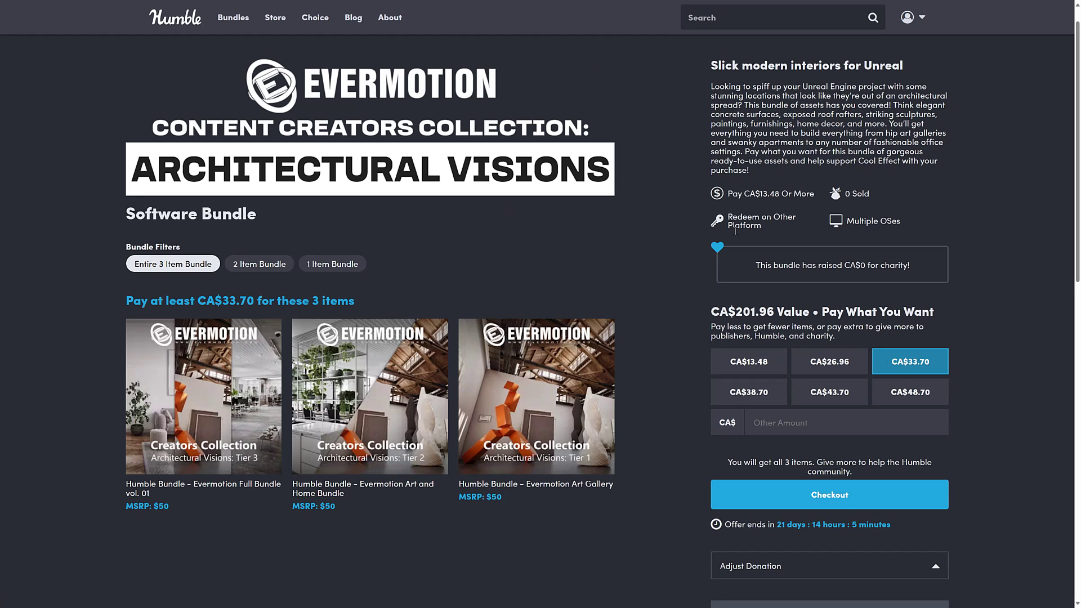